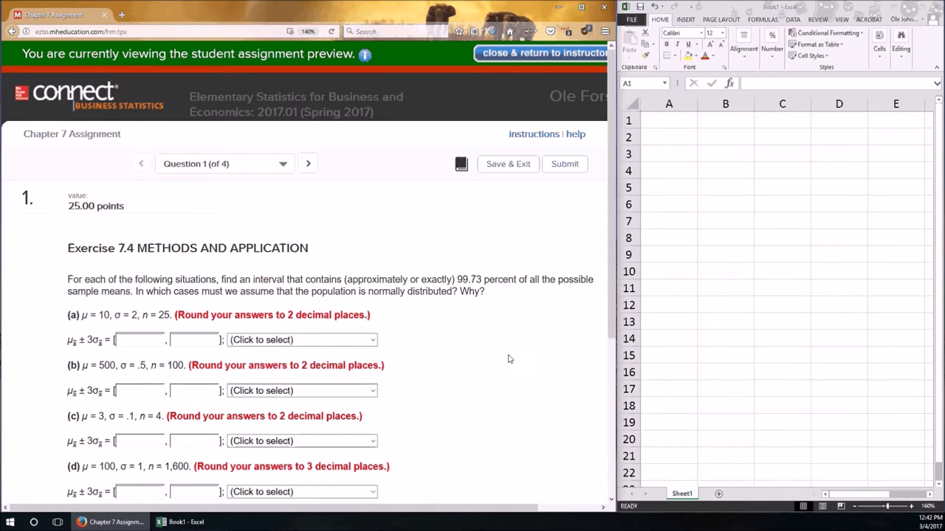
Step: Label row 1 columns A–E as mu, sigma, n, lcl and ucl
scroll(502, 361, "down", 1)
scroll(502, 361, "down", 2)
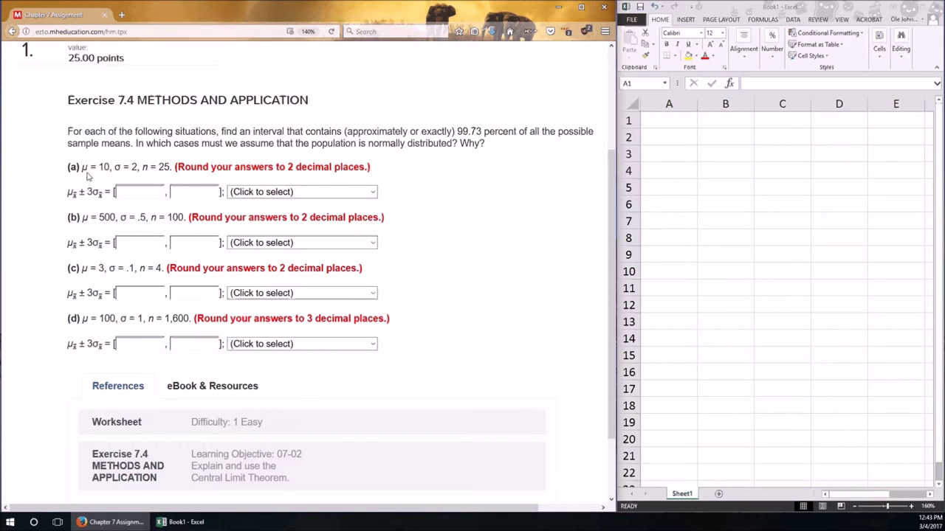
left_click(682, 138)
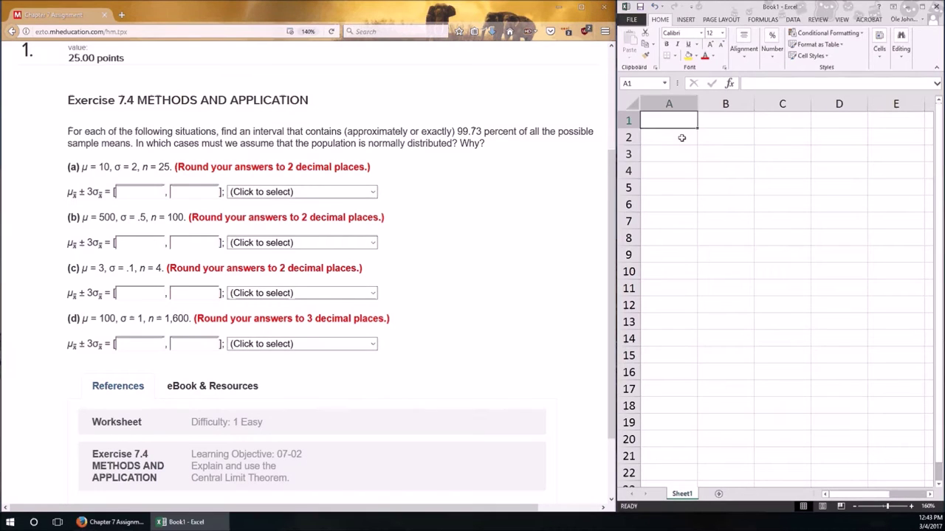
type("mu")
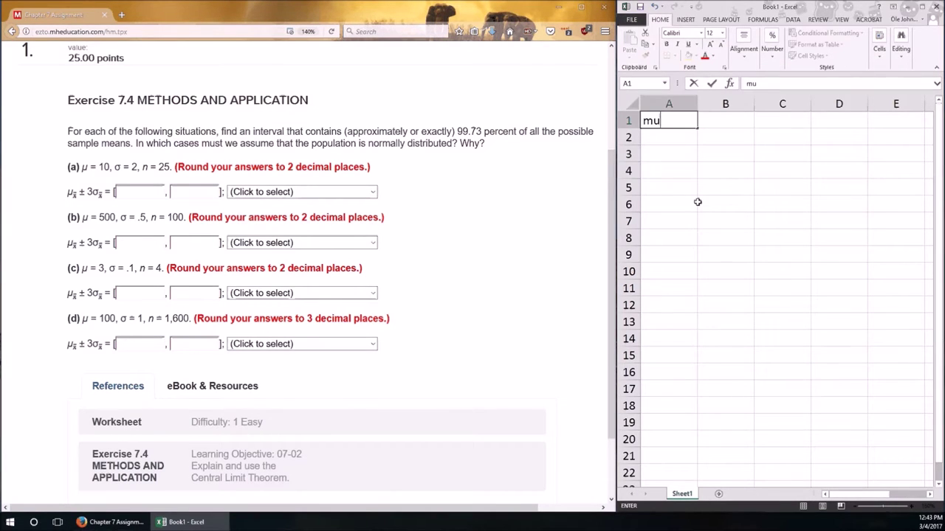
key("Tab")
type("sigm")
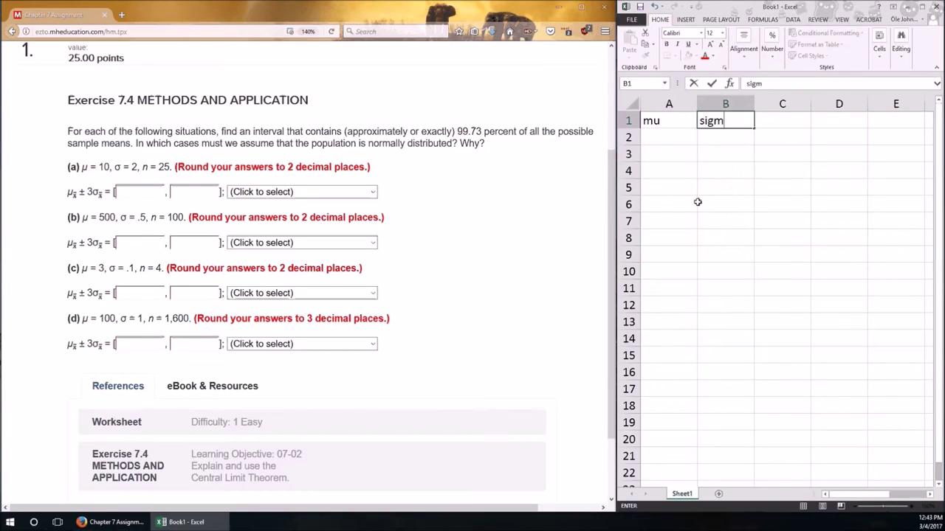
type("a")
key("Tab")
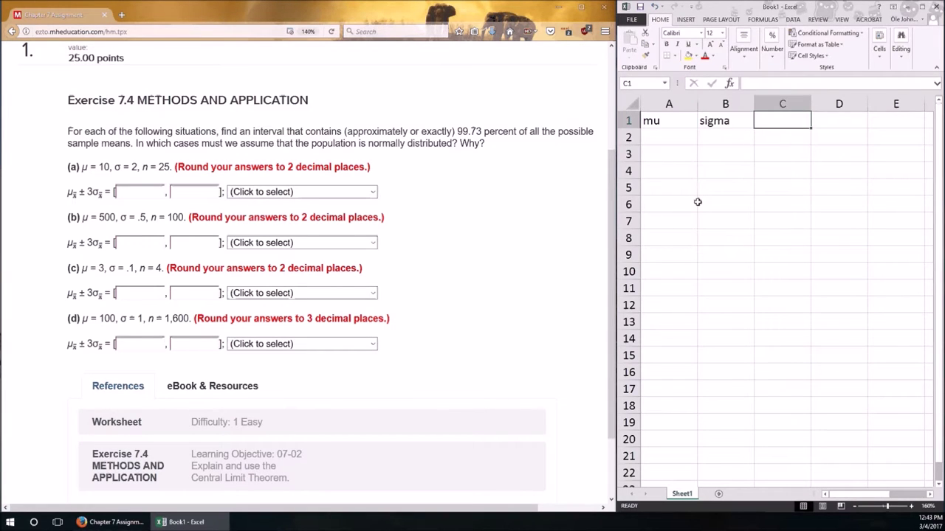
type("n")
key("Tab")
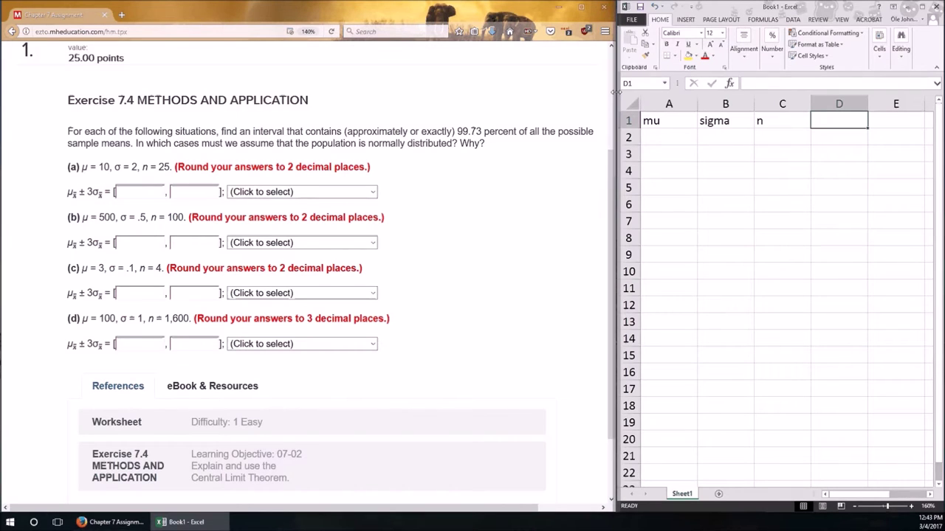
left_click_drag(615, 92, 555, 93)
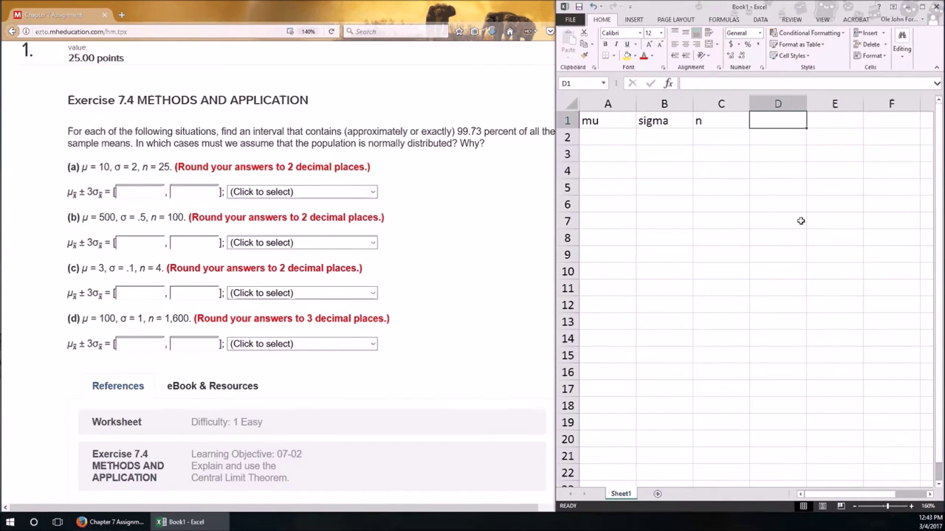
type("l")
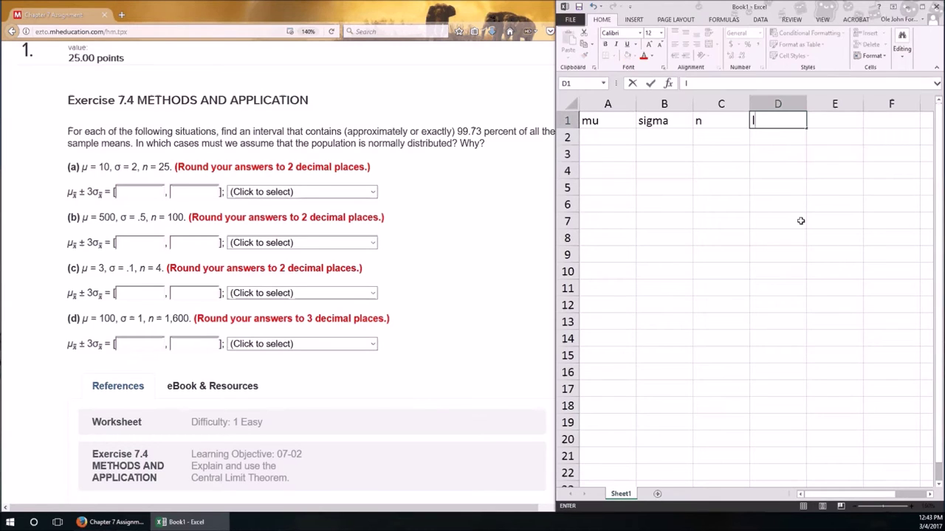
type("cl")
key("Tab")
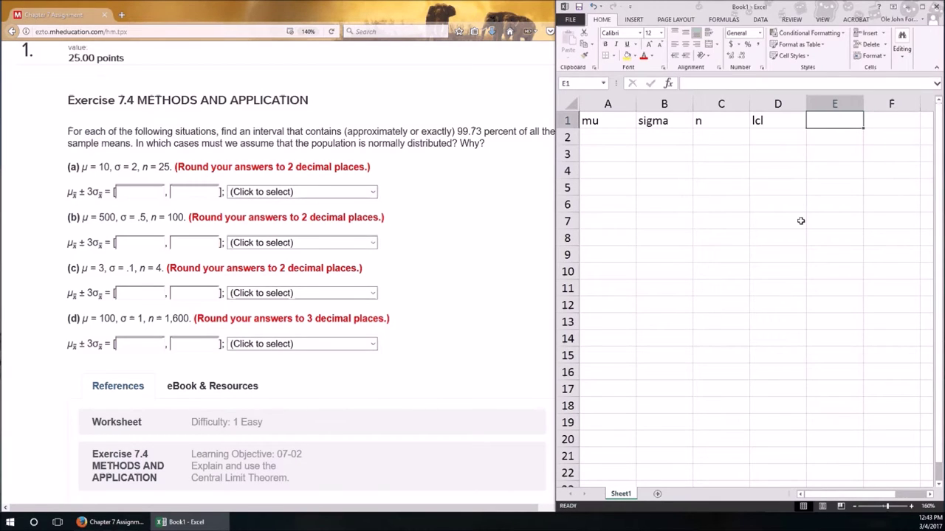
type("ucl")
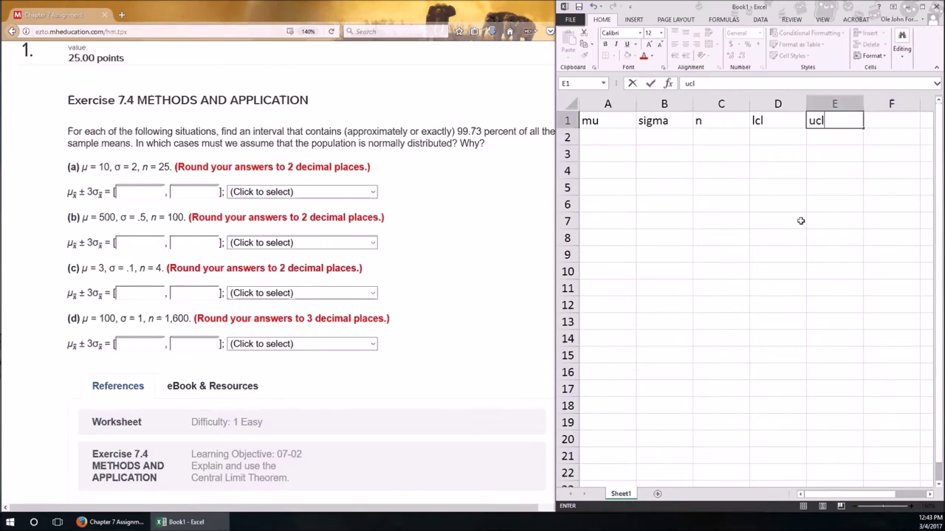
key("Return")
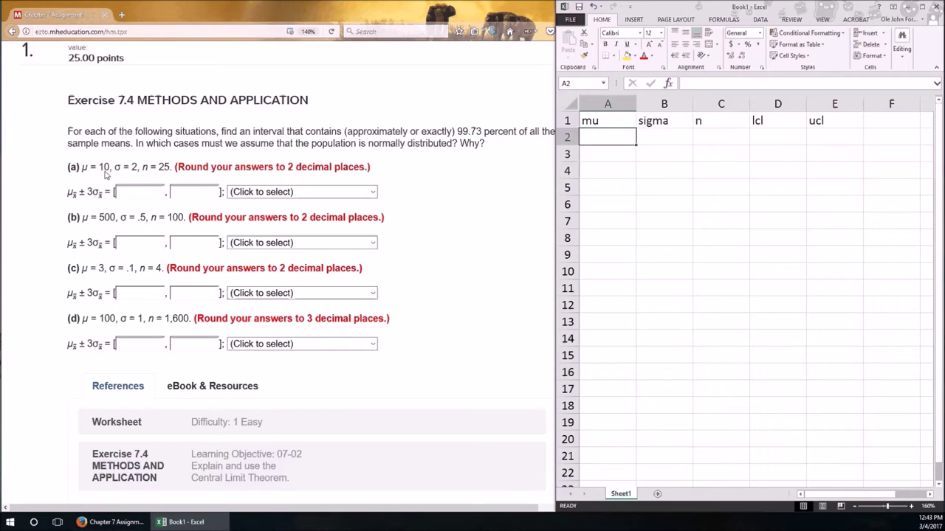
Step: Enter case (a)'s mu 10, sigma 2 and n 25 in row 2
type("10")
key("Tab")
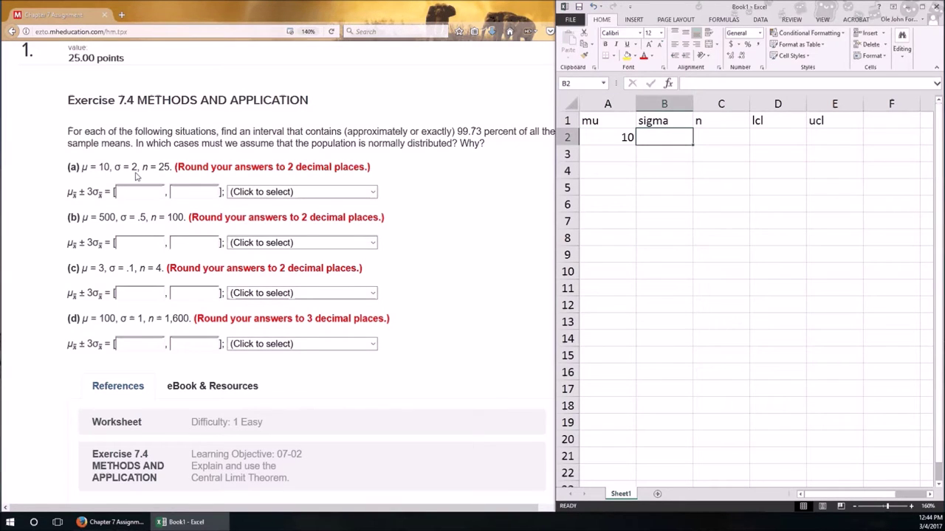
type("2")
key("Tab")
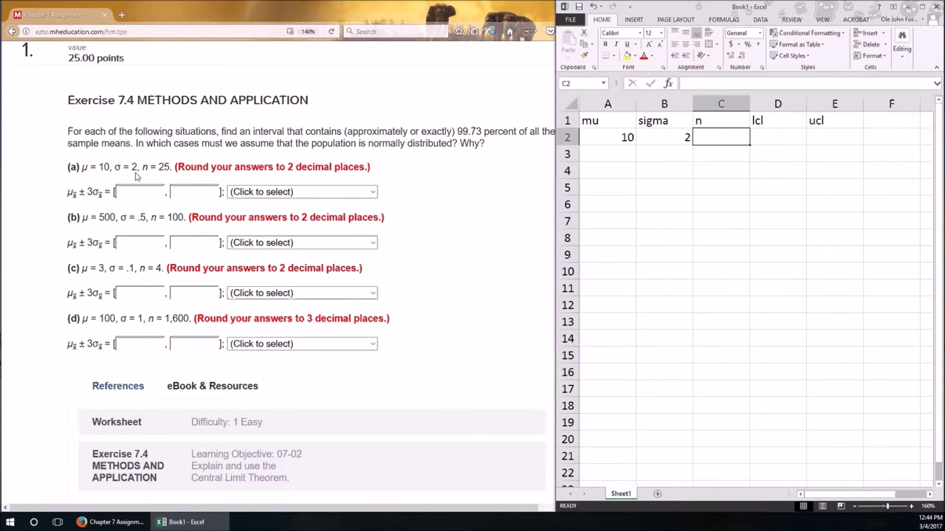
type("25")
key("Tab")
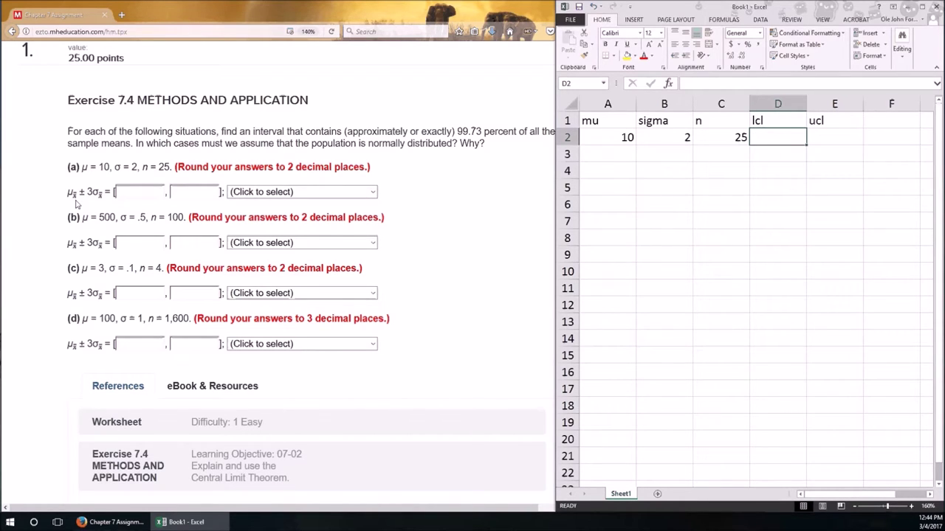
Step: Review part (a)'s normality dropdown in Connect, closing it without choosing
left_click(328, 196)
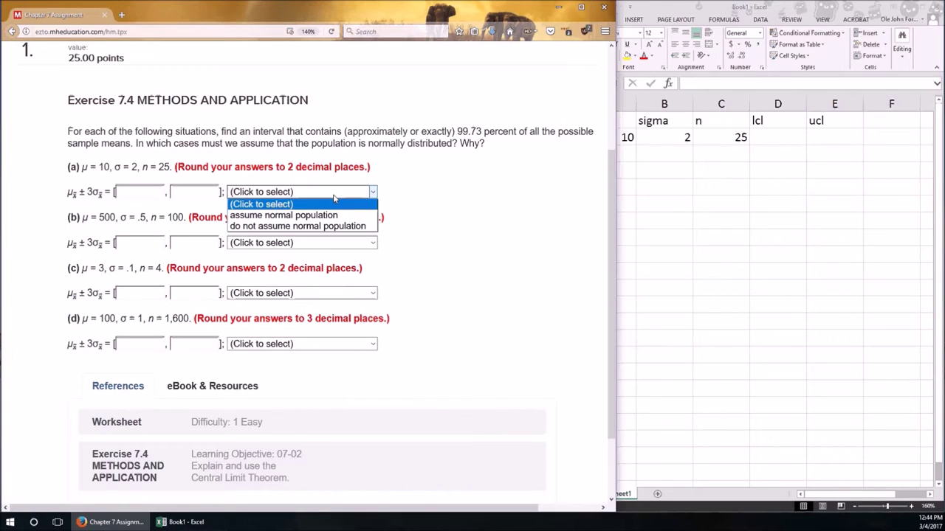
left_click(322, 198)
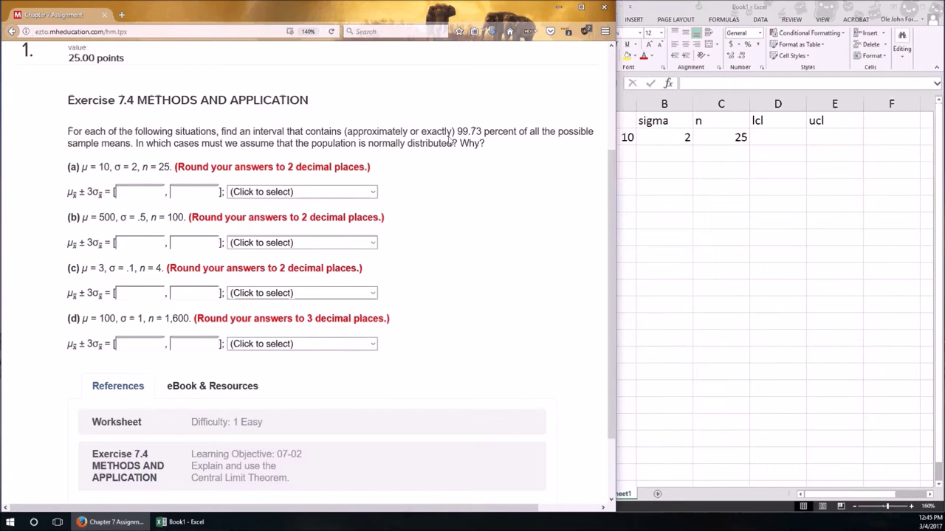
Step: Relabel the D1 and E1 headers as mu-xbar and sigma-xbar
left_click(777, 139)
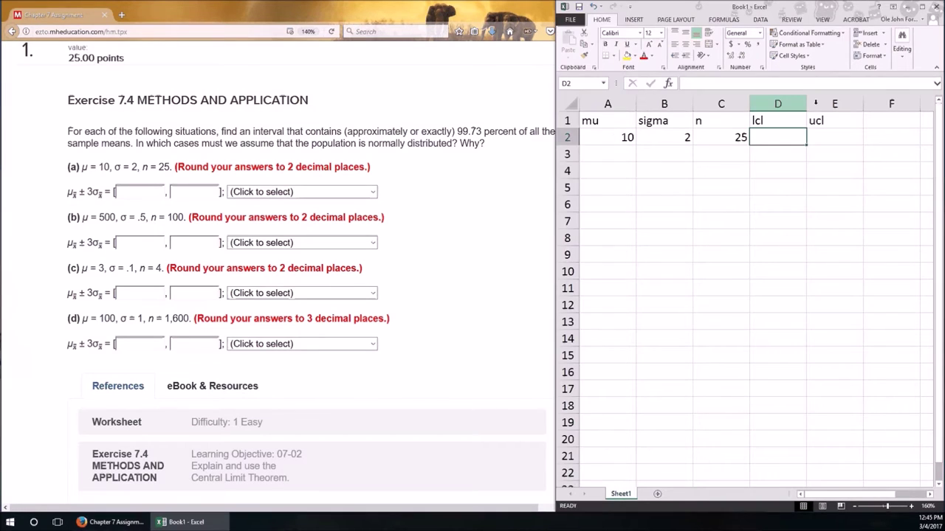
left_click(785, 121)
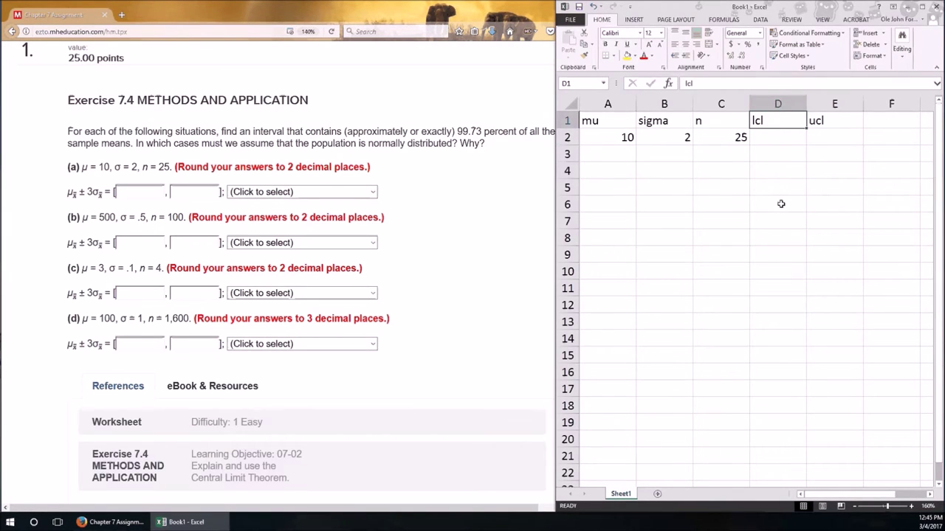
type("mu")
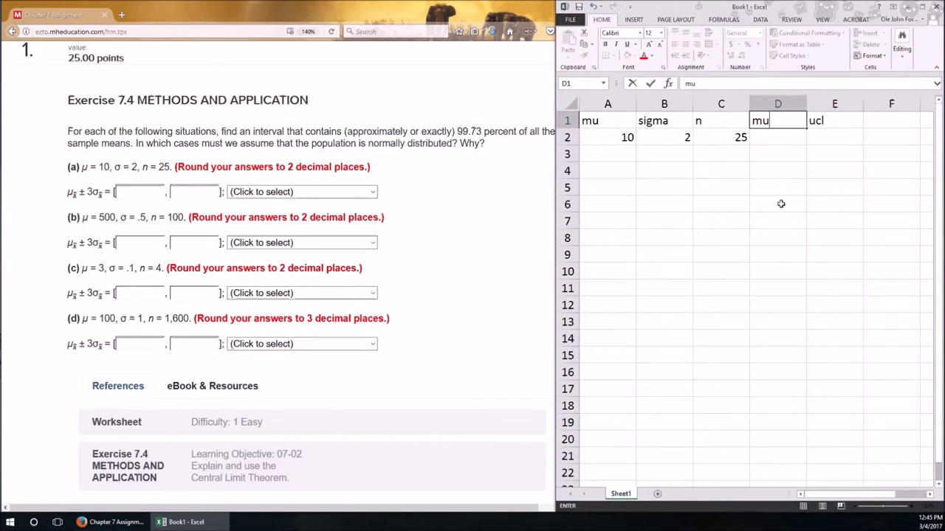
type("-xbar")
key("Tab")
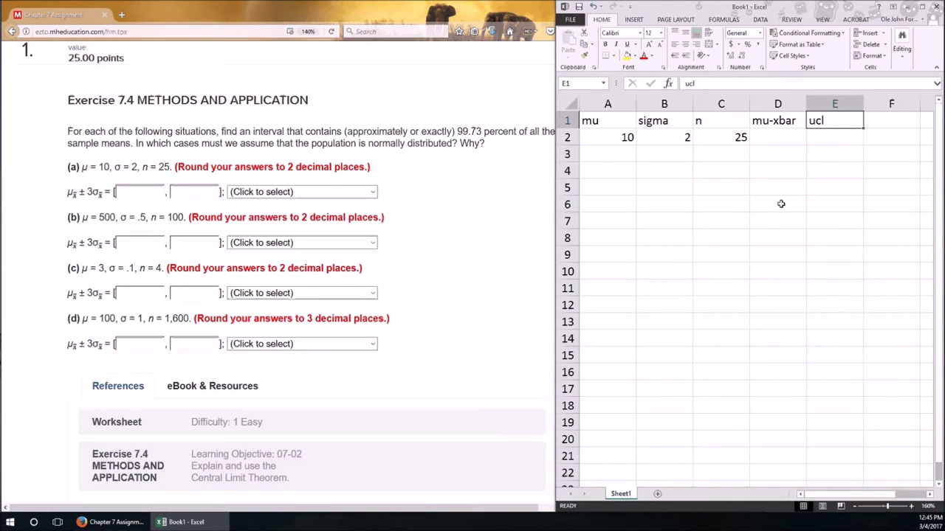
type("sigma-xb")
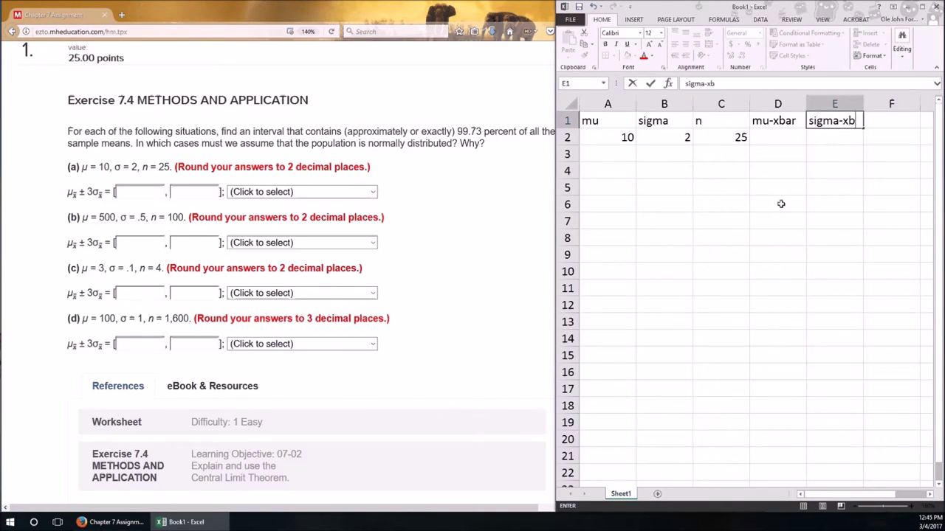
type("ar")
key("Return")
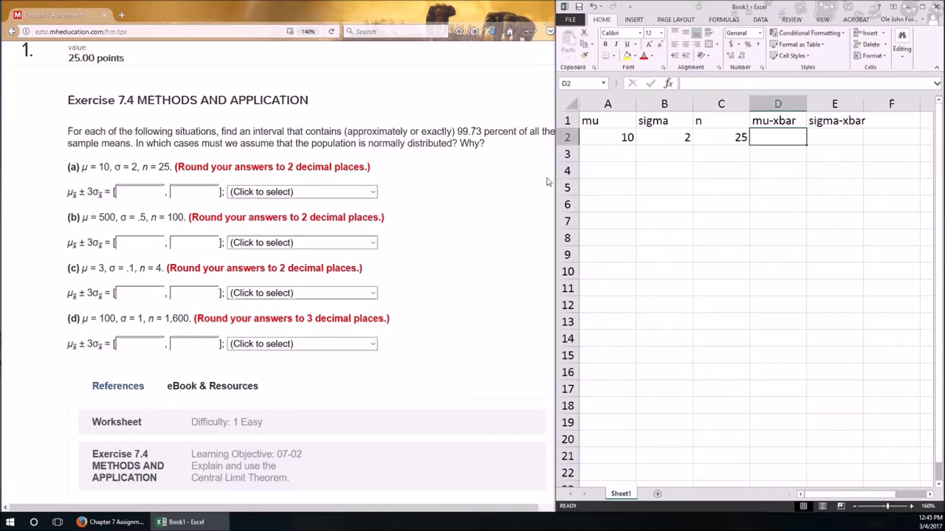
Step: Compute mu-xbar as =A2 (10) and sigma-xbar as =B2/SQRT(C2) (0.4)
type("=")
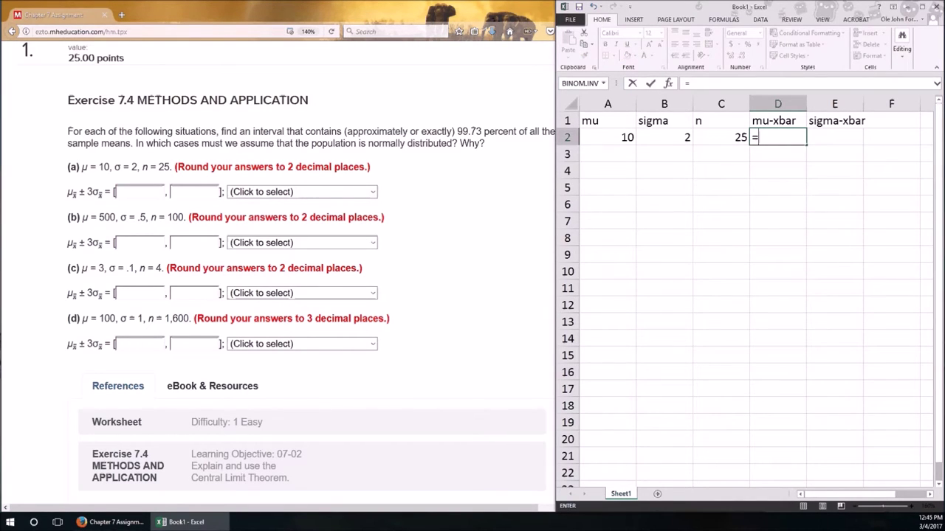
key("Left")
key("Left")
key("Left")
key("ctrl+Return")
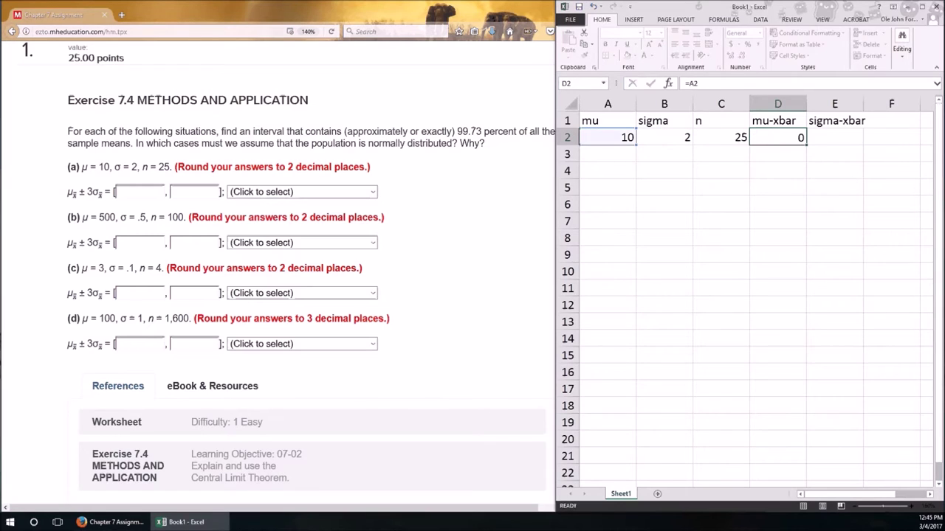
key("Right")
type("=")
key("Left")
key("Left")
key("Left")
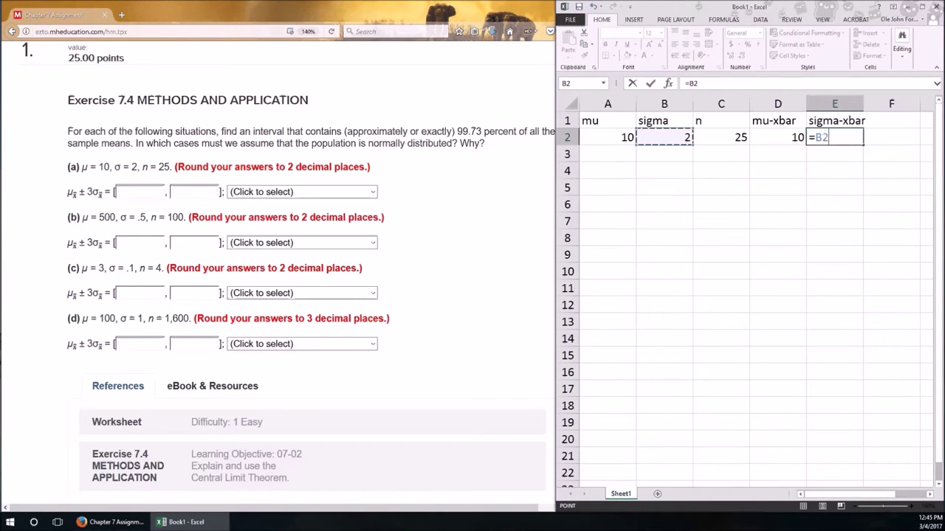
type("/")
type("SQRT(")
key("Left")
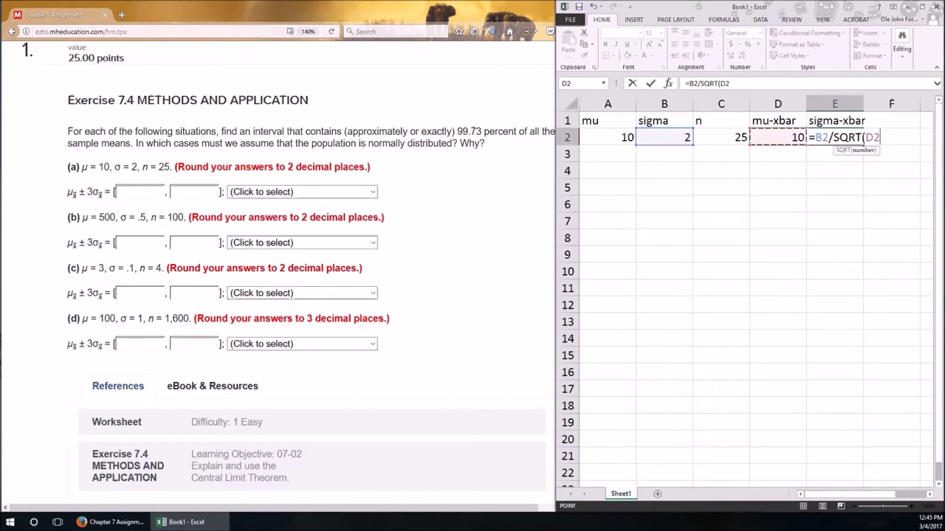
key("Left")
type(")")
key("Return")
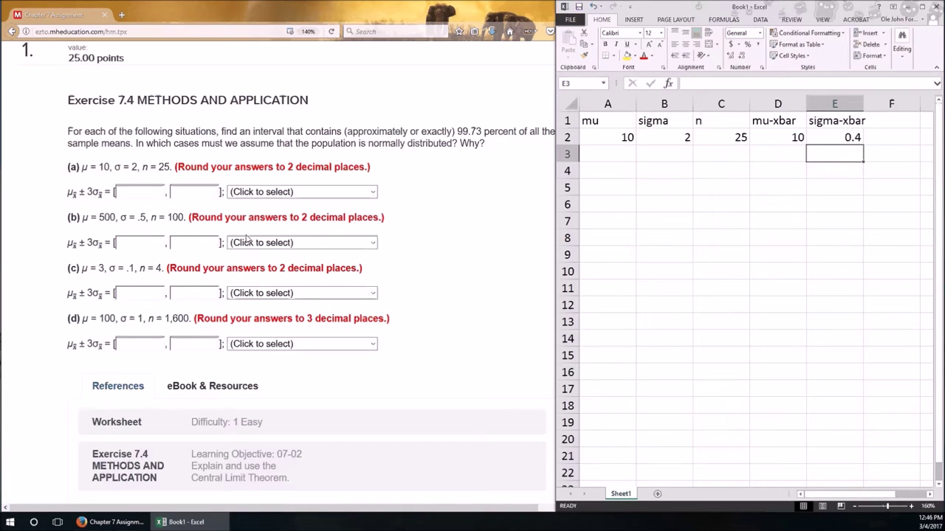
left_click(151, 194)
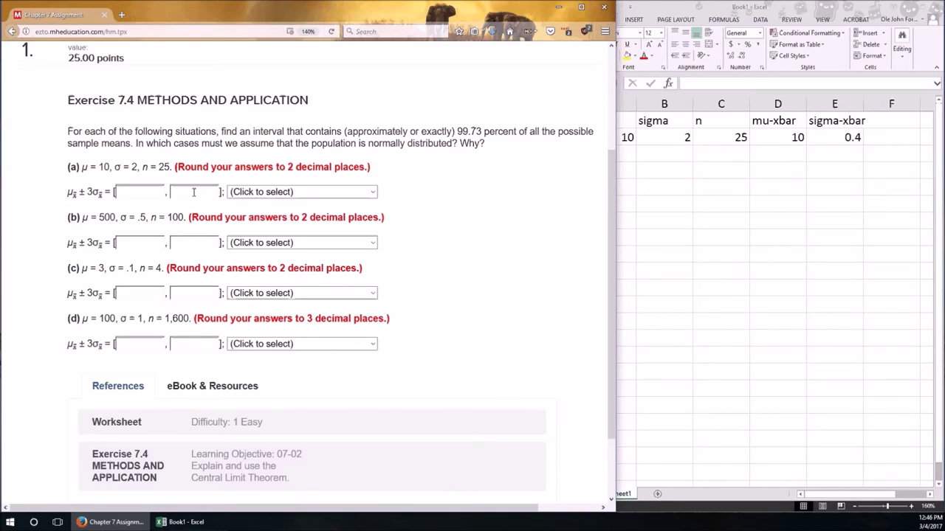
Step: Widen the window, narrow column F, and add lcl and ucl headers in G1:H1
left_click_drag(617, 206, 555, 206)
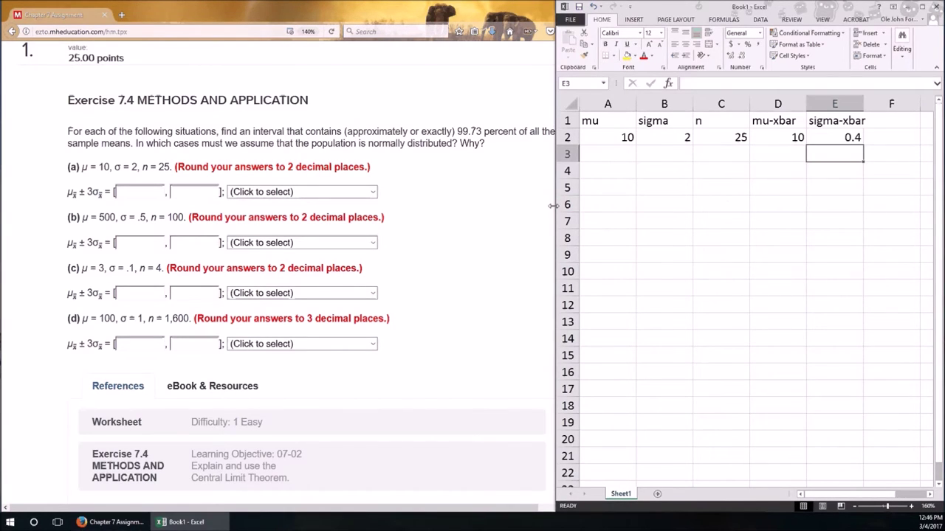
left_click_drag(552, 206, 436, 206)
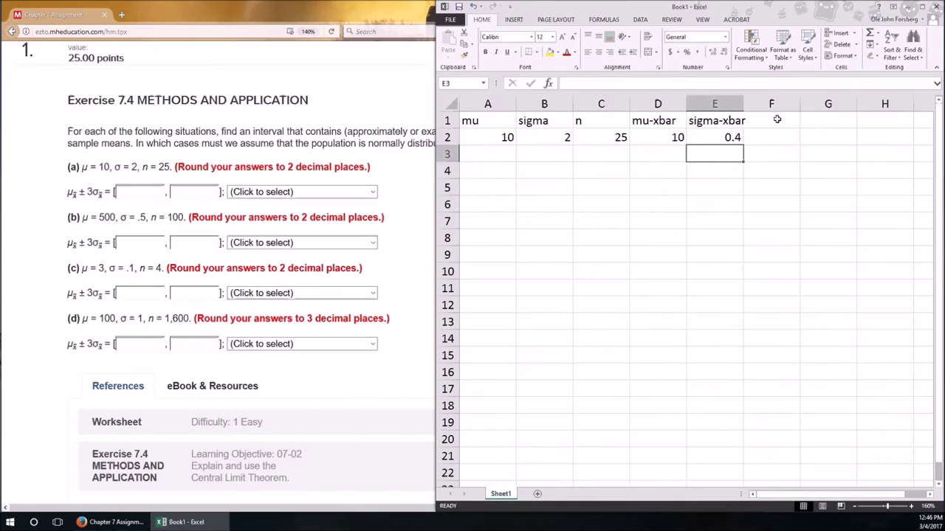
left_click_drag(799, 104, 761, 103)
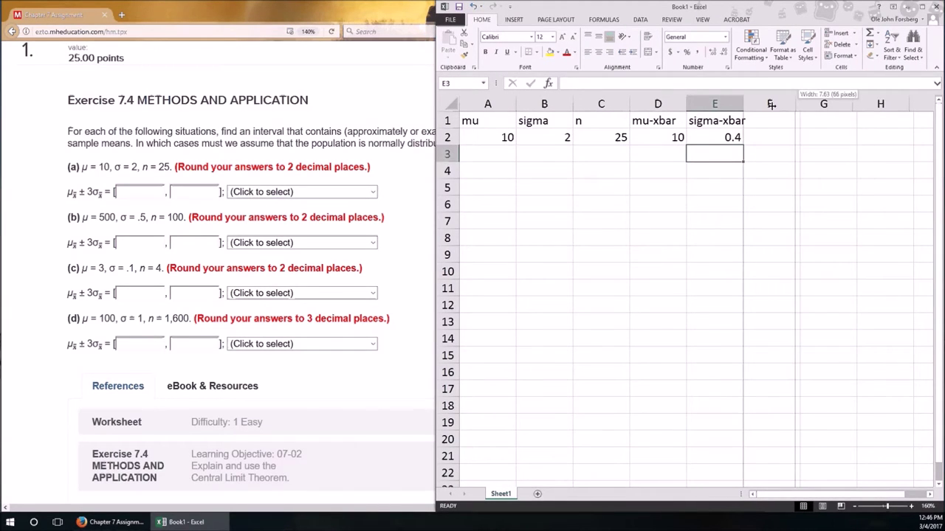
left_click(787, 120)
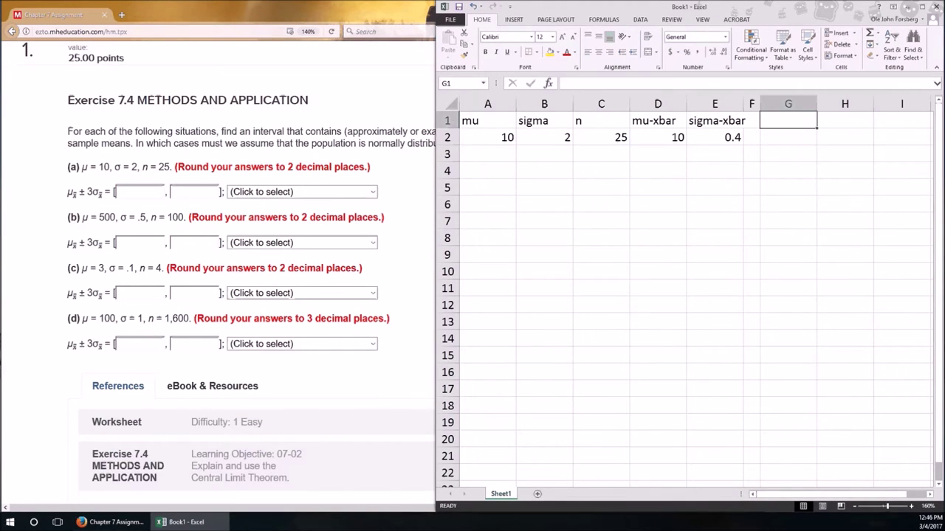
type("lcl")
key("Tab")
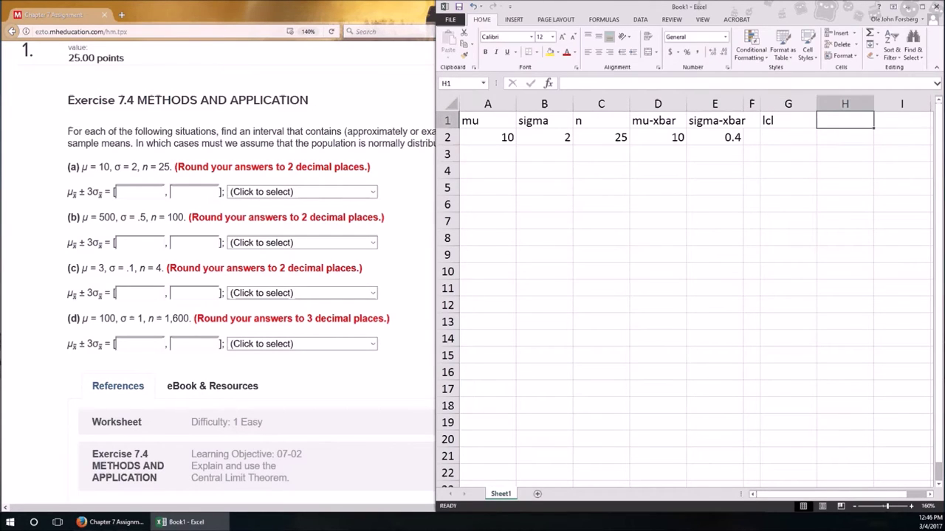
type("ucl")
key("Return")
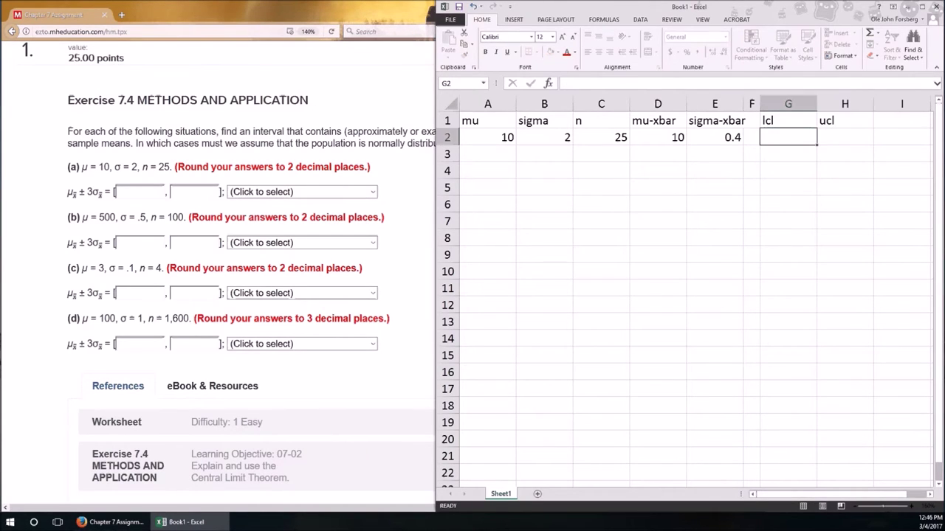
Step: Enter =D2-3*E2 in G2 and =D2+3*E2 in H2, giving 8.8 and 11.2
type("=")
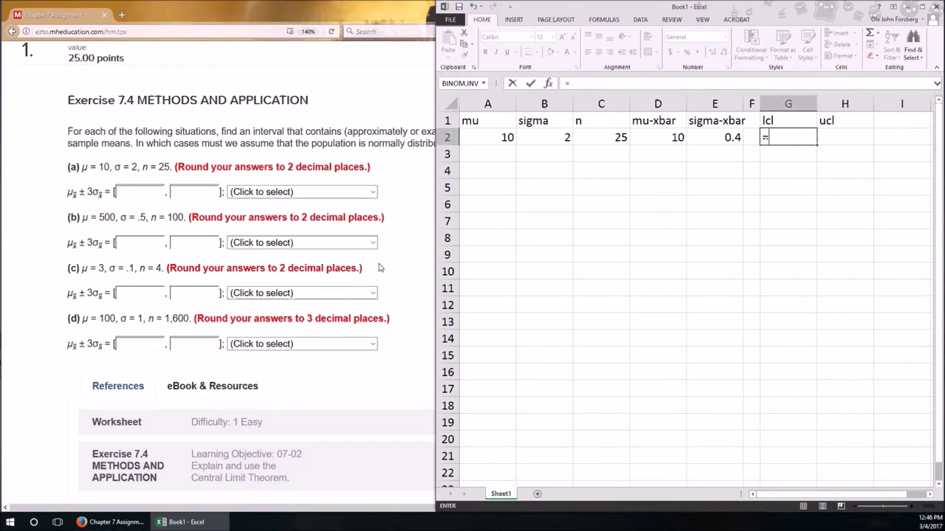
left_click(658, 138)
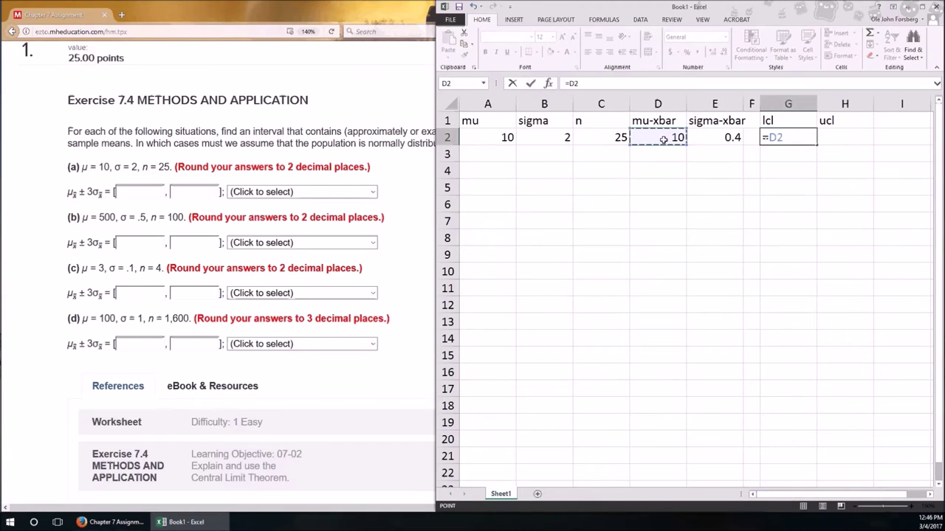
type("-")
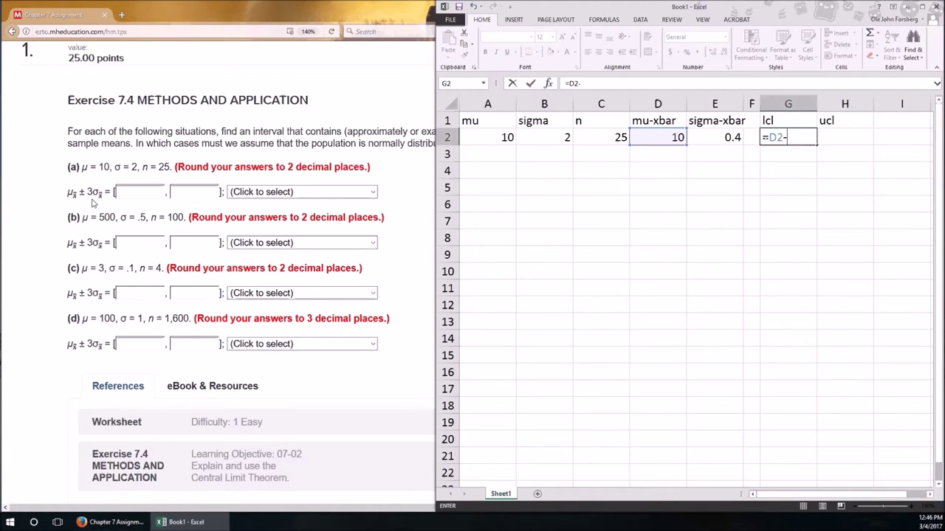
type("3")
type("*")
left_click(728, 140)
key("Return")
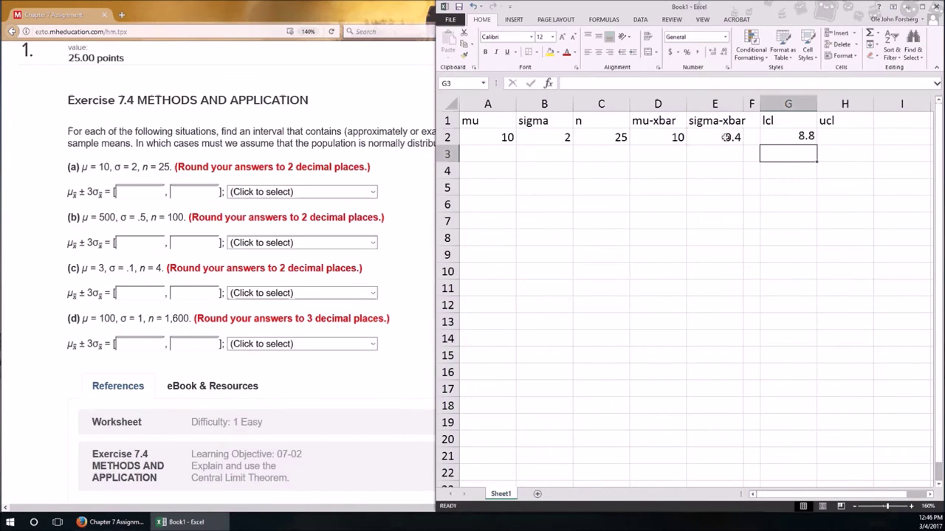
left_click(835, 137)
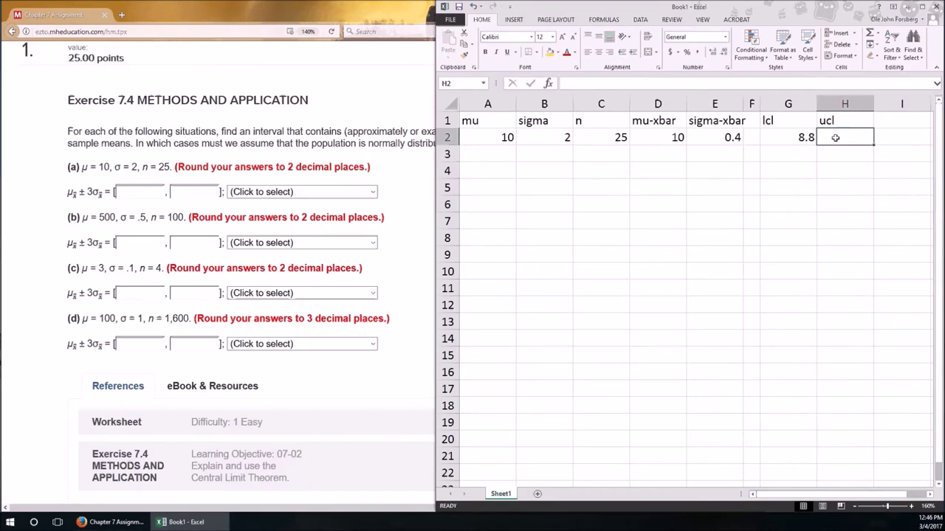
type("=")
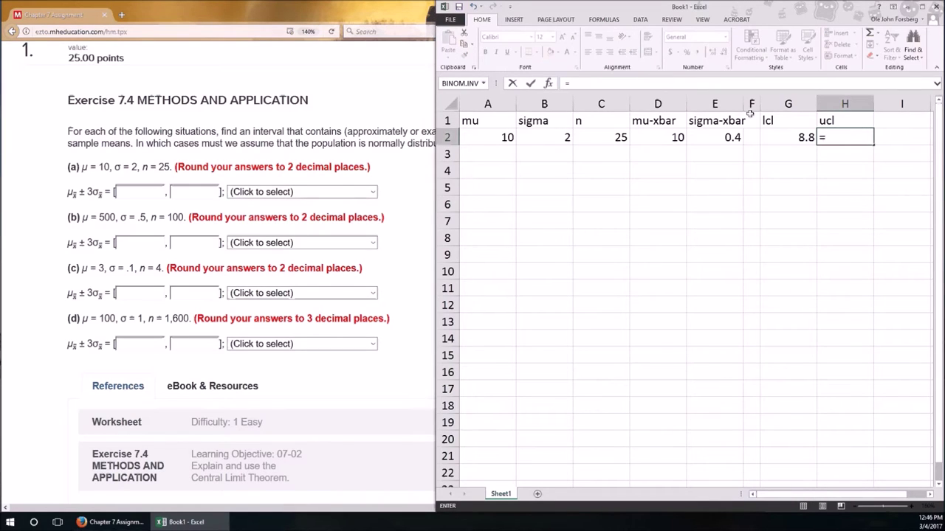
left_click(664, 140)
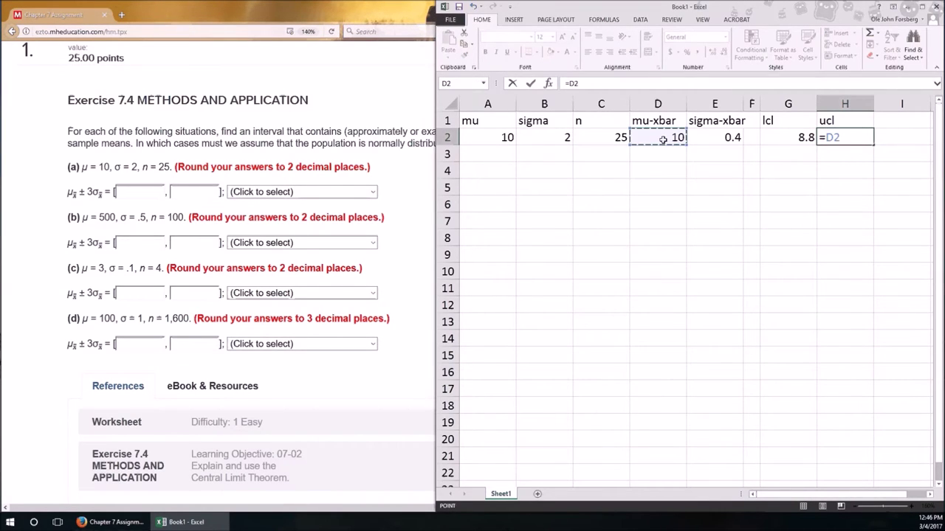
type("+3")
type("*")
left_click(724, 138)
key("Return")
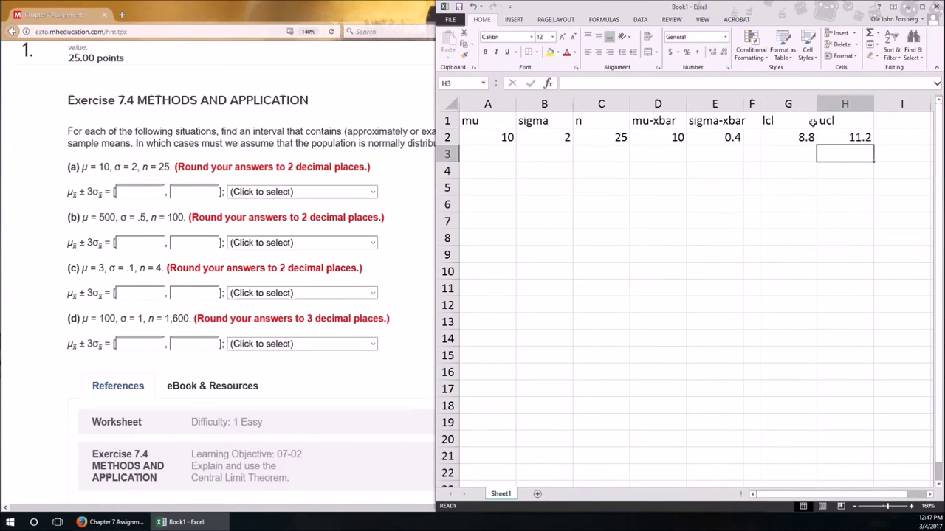
left_click_drag(788, 105, 827, 104)
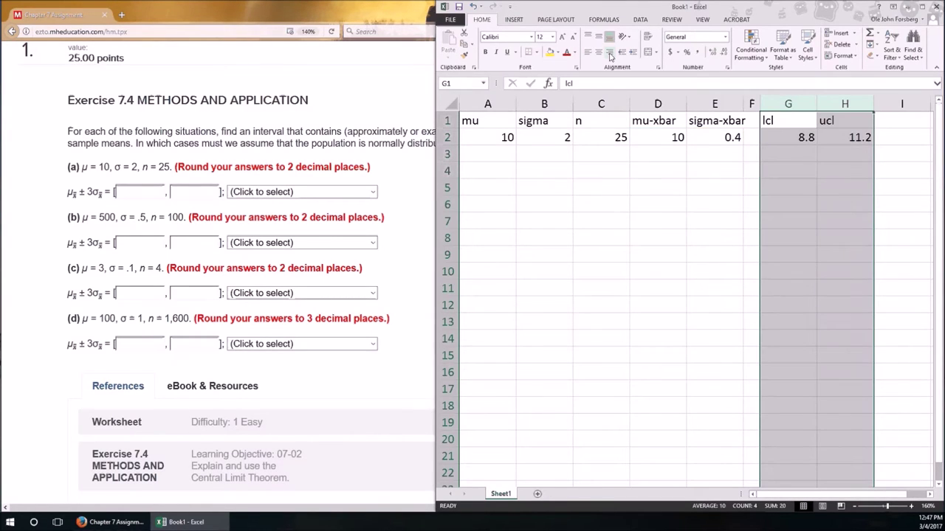
Step: Center the mu-xbar and sigma-xbar columns, left-align mu, sigma and n, and autofit column E
left_click(676, 104)
left_click_drag(676, 103, 714, 103)
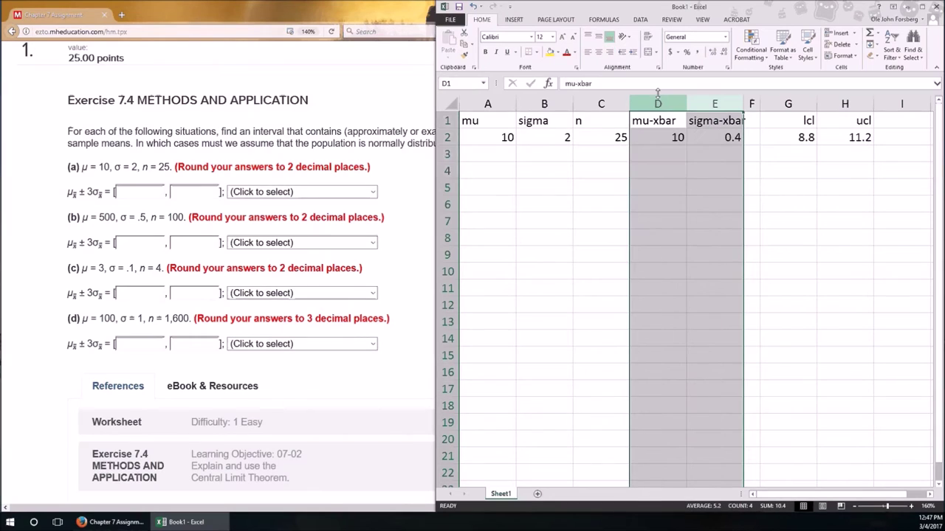
left_click(611, 55)
left_click_drag(600, 103, 488, 103)
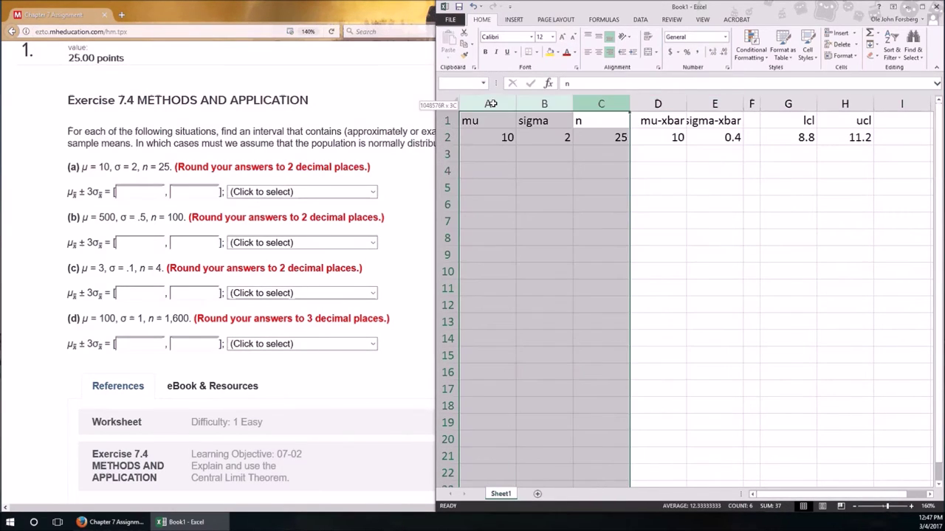
left_click(588, 52)
left_click(602, 155)
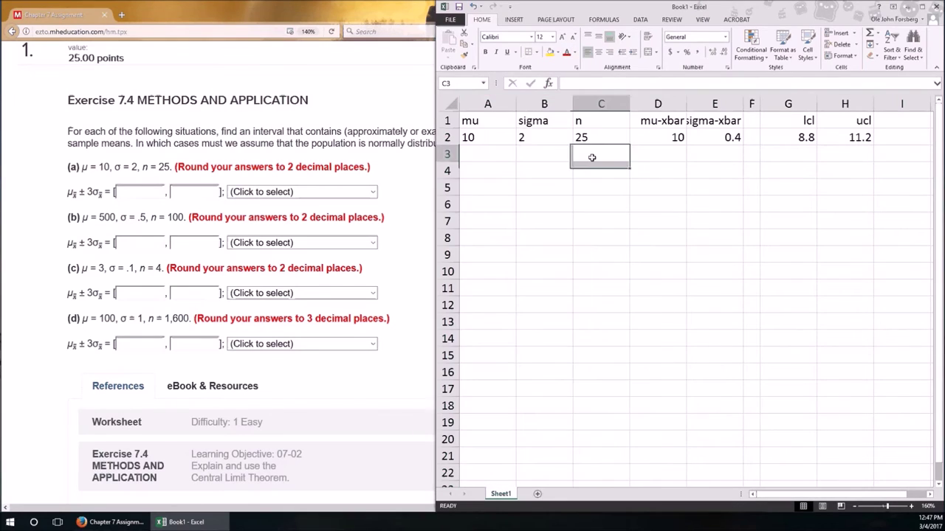
double_click(743, 103)
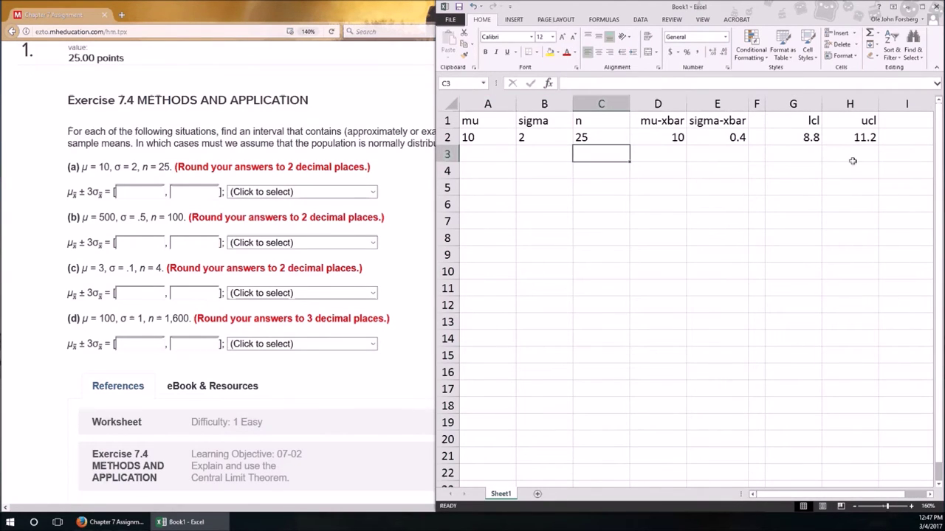
Step: Insert a narrow blank spacer column before the mu-xbar column
left_click(657, 103)
right_click(656, 105)
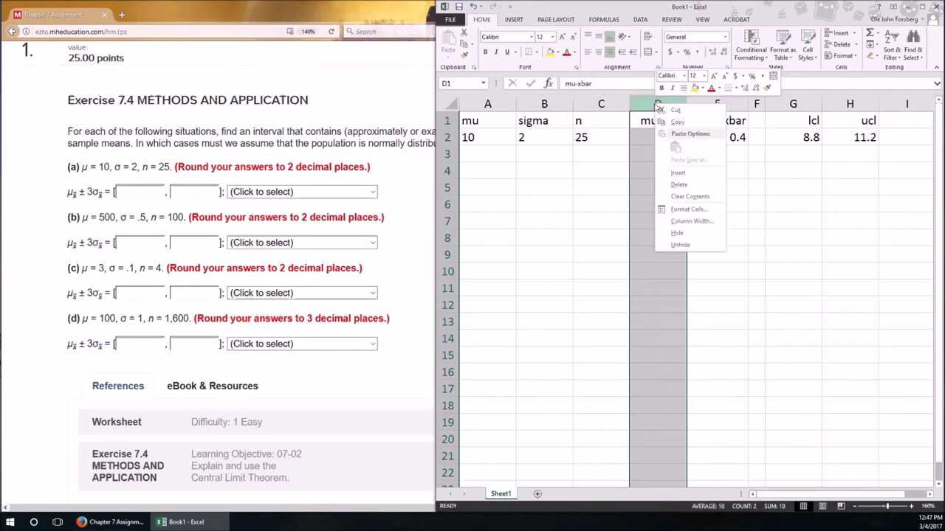
left_click(677, 173)
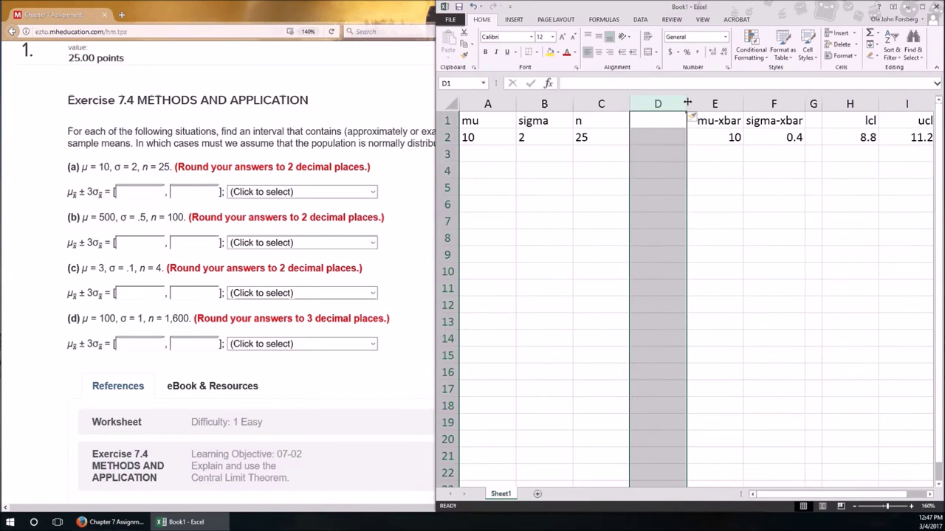
left_click_drag(687, 104, 644, 108)
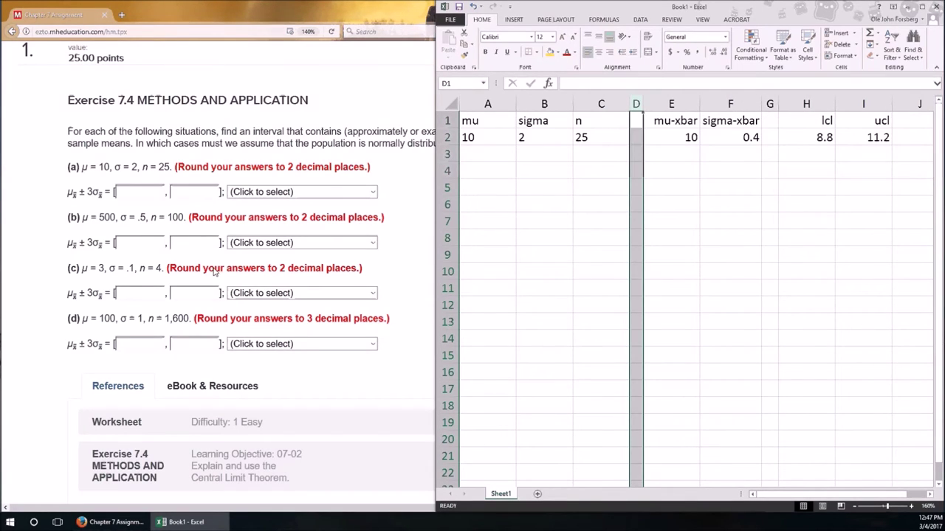
left_click(144, 193)
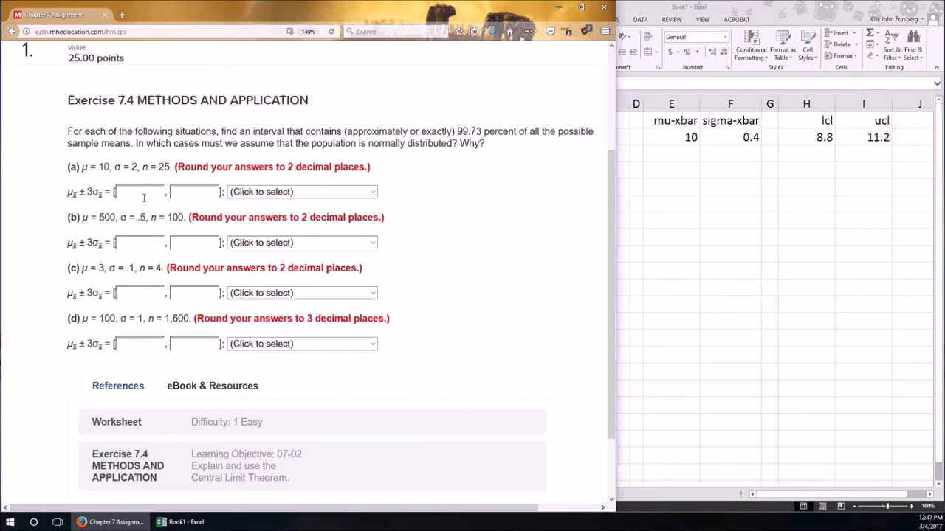
Step: Fill part (a)'s bounds with 8.8 and 11.2 and select 'assume normal population'
type("8.8")
left_click(211, 192)
type("11.2")
left_click(283, 193)
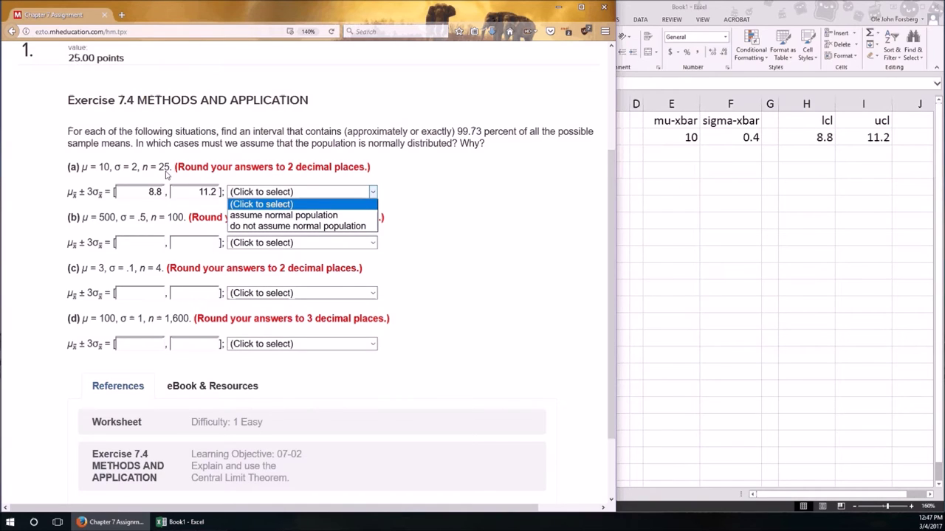
left_click(298, 216)
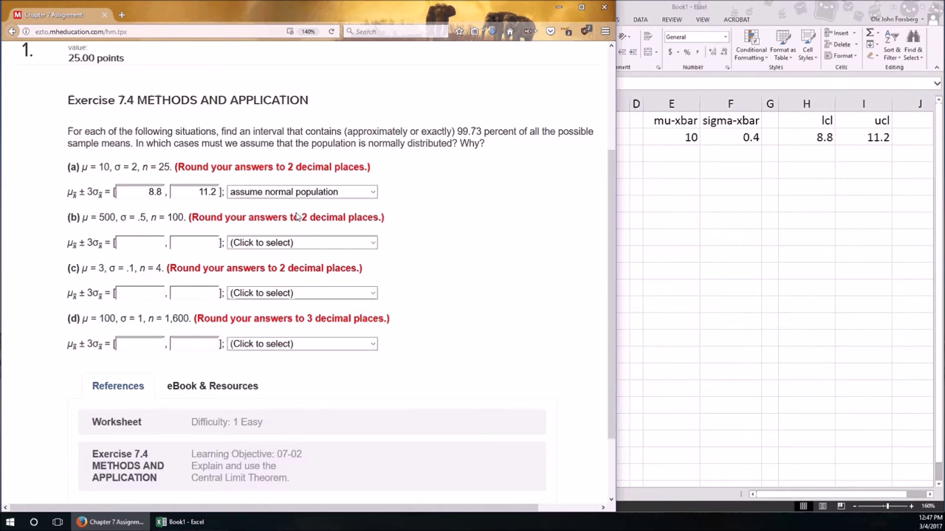
left_click(770, 206)
left_click(487, 153)
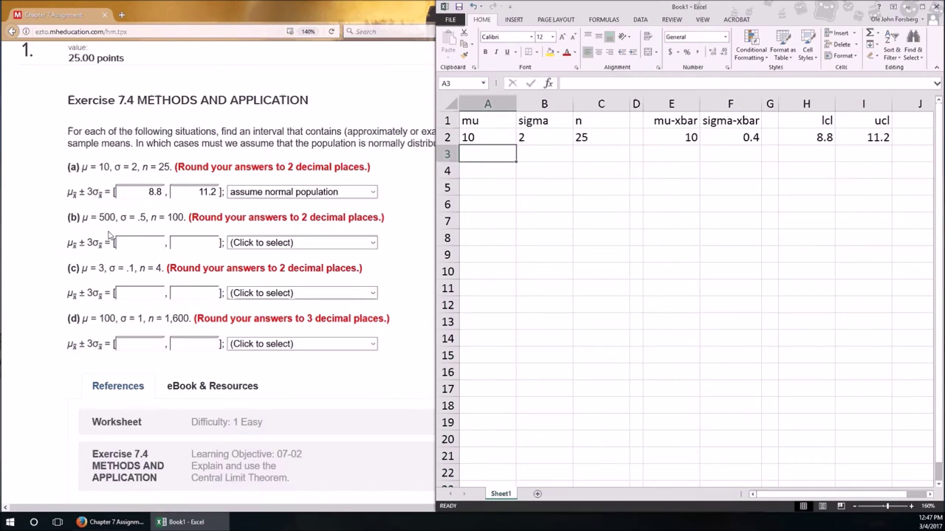
Step: Enter case (b)'s mu 500, sigma 0.5 and n 100 in row 3
type("500")
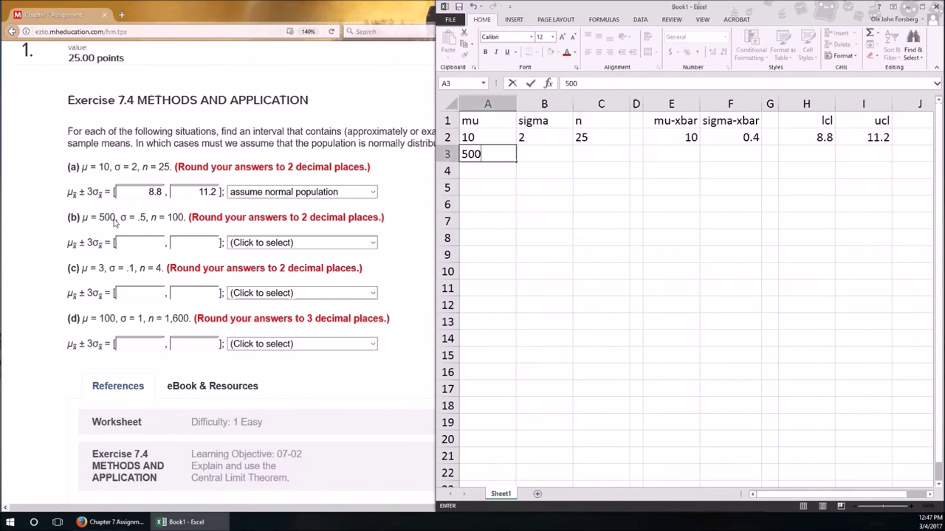
key("Tab")
type(".5")
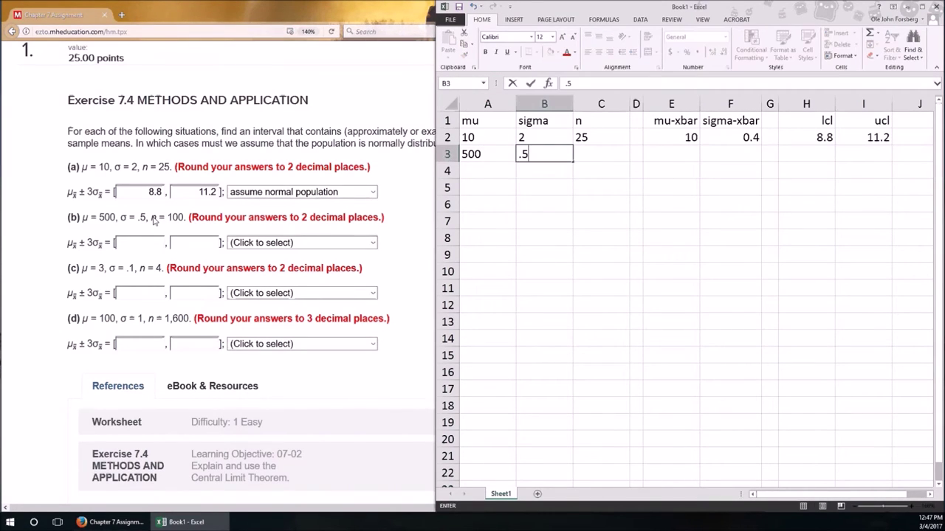
key("Tab")
type("100")
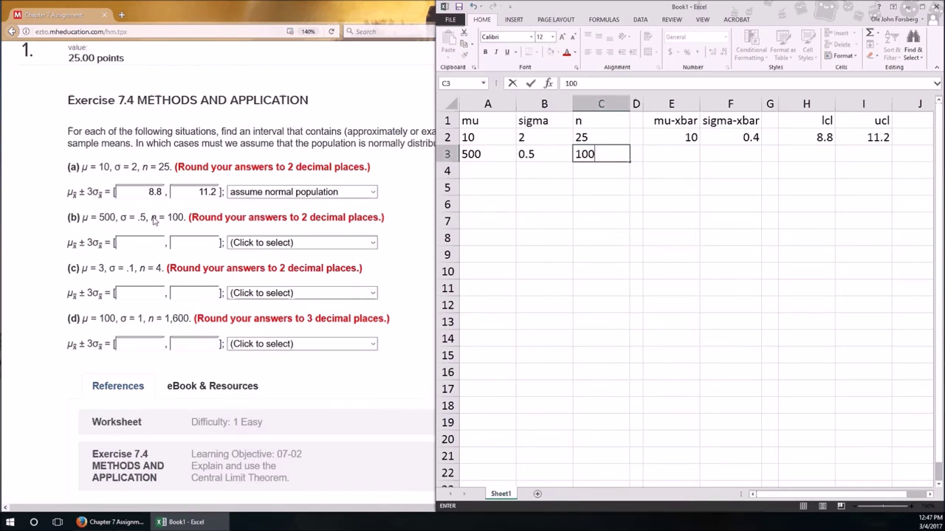
key("Tab")
Step: Copy row 2's formulas into row 3, giving limits 499.85 and 500.15
mouse_move(692, 136)
left_mouse_down()
mouse_move(805, 127)
mouse_move(878, 135)
left_mouse_up()
key("ctrl+c")
key("Down")
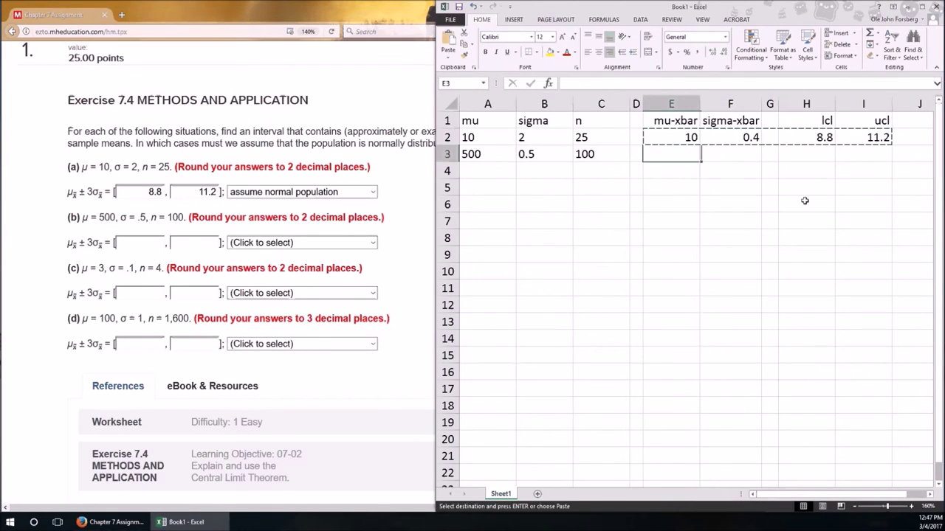
key("Return")
left_click(690, 153)
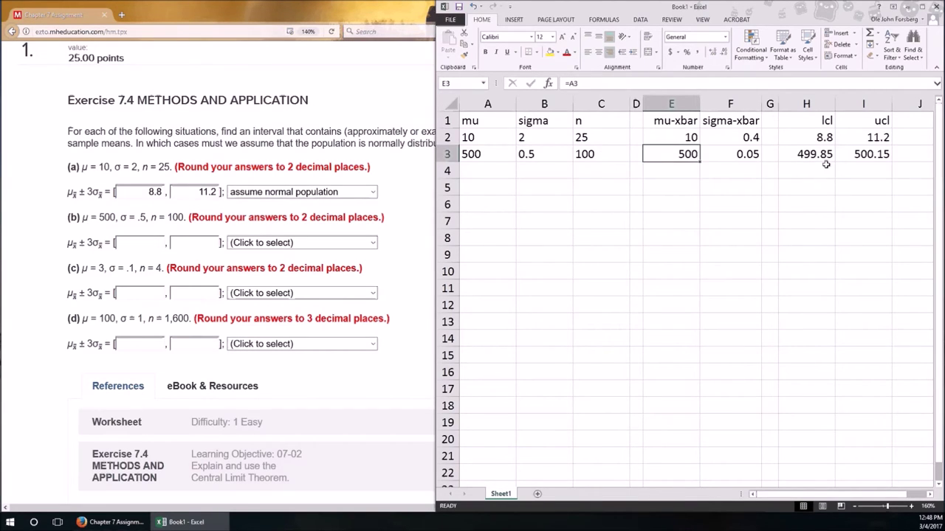
Step: Fill part (b)'s bounds with 499.85 and 500.15 and select 'do not assume normal population'
left_click(107, 257)
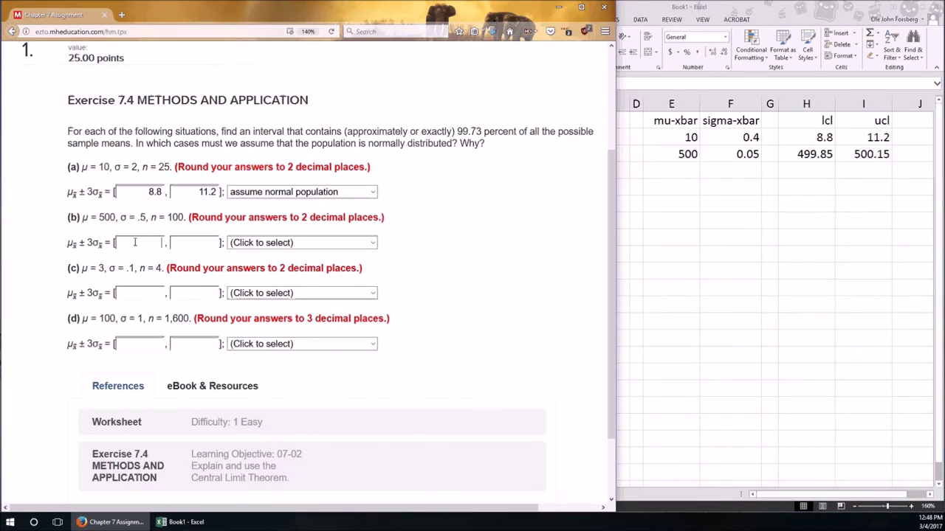
type("499")
type(".85")
key("Tab")
type("500.15")
key("Tab")
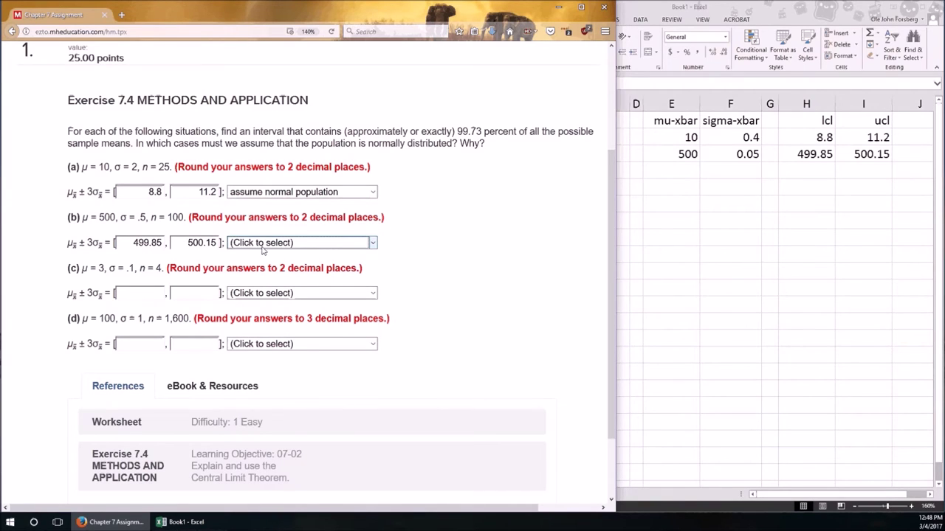
left_click(373, 243)
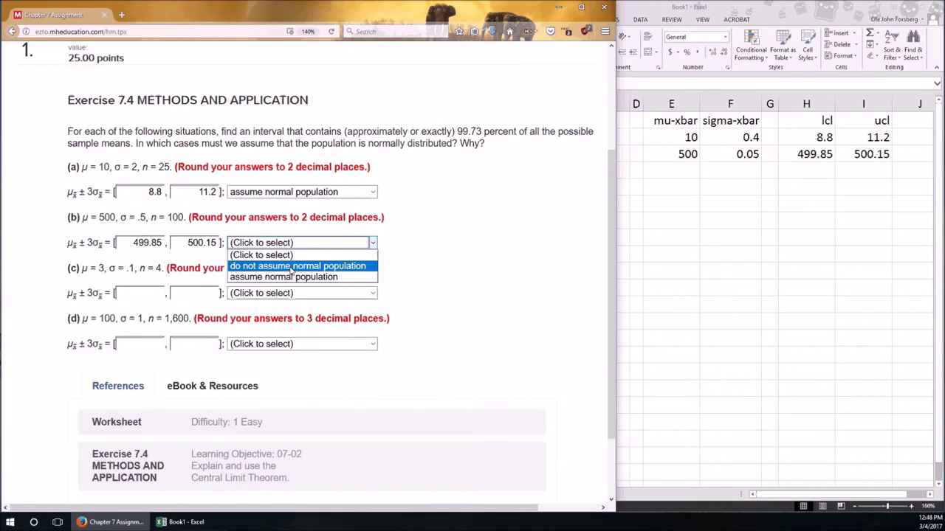
left_click(293, 267)
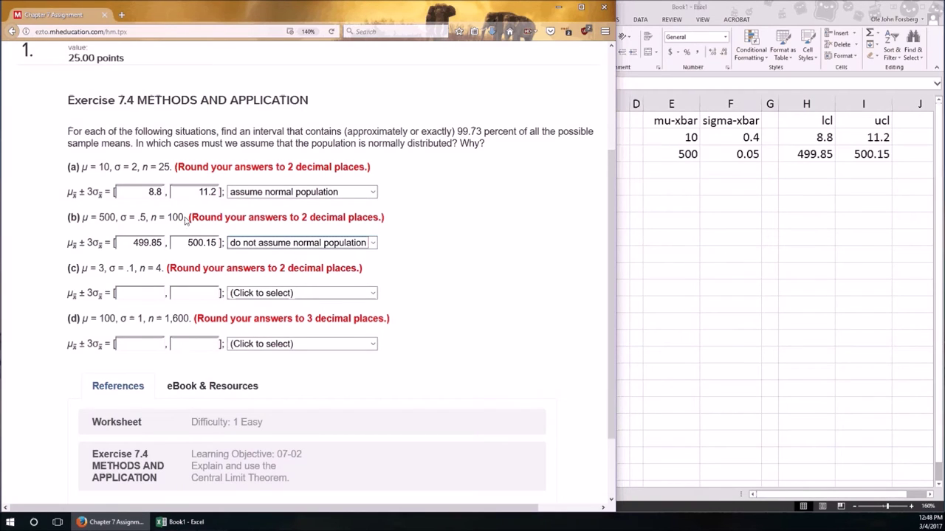
left_click(149, 294)
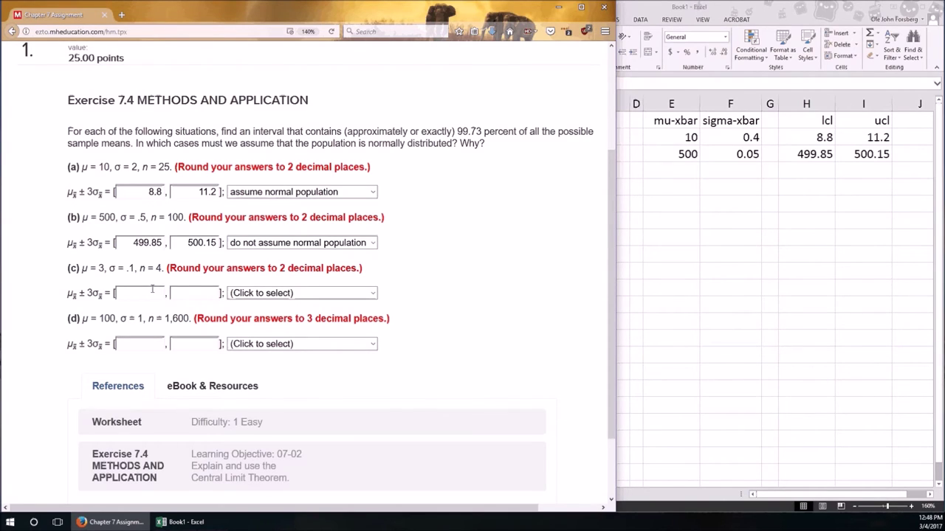
left_click(153, 289)
Step: Enter case (c)'s mu 3, sigma 0.1 and n 4 in row 4
key("alt+Tab")
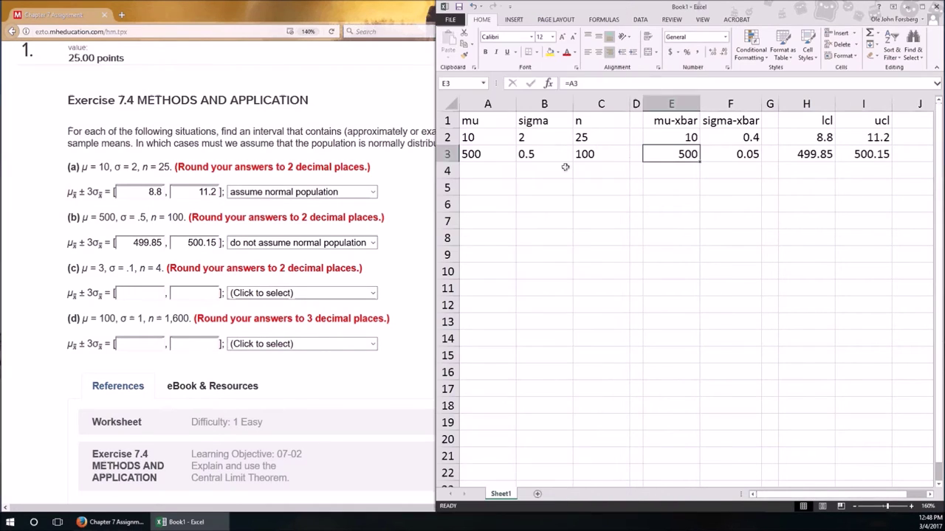
left_click(479, 169)
left_click(479, 169)
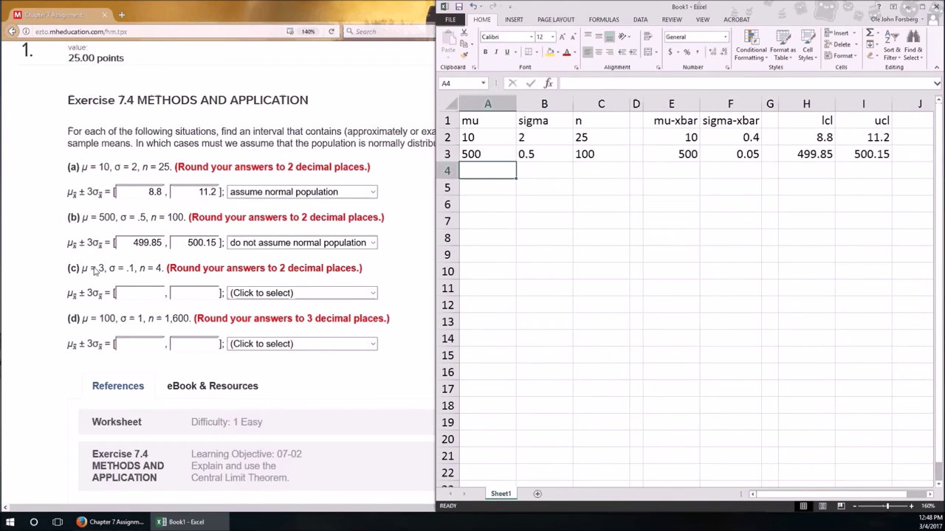
type("3")
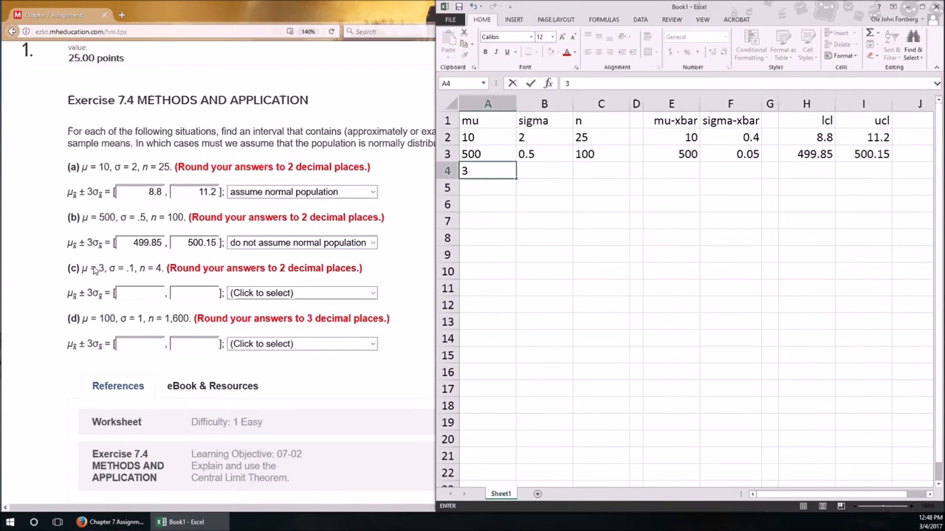
key("Tab")
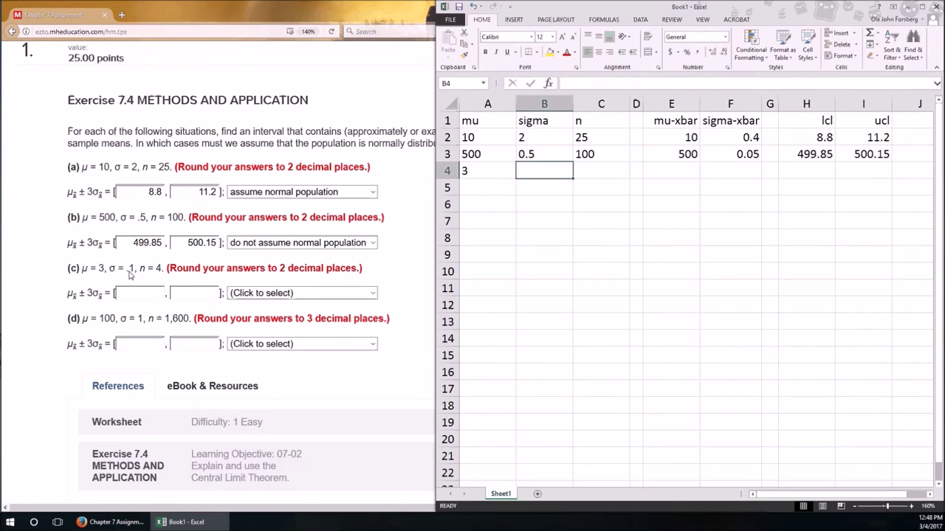
type(".1")
key("Tab")
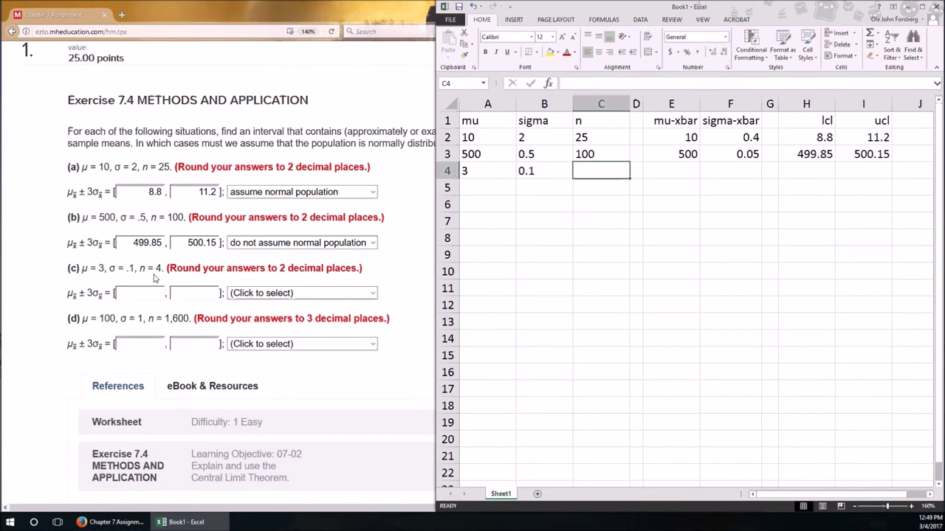
type("4")
key("Tab")
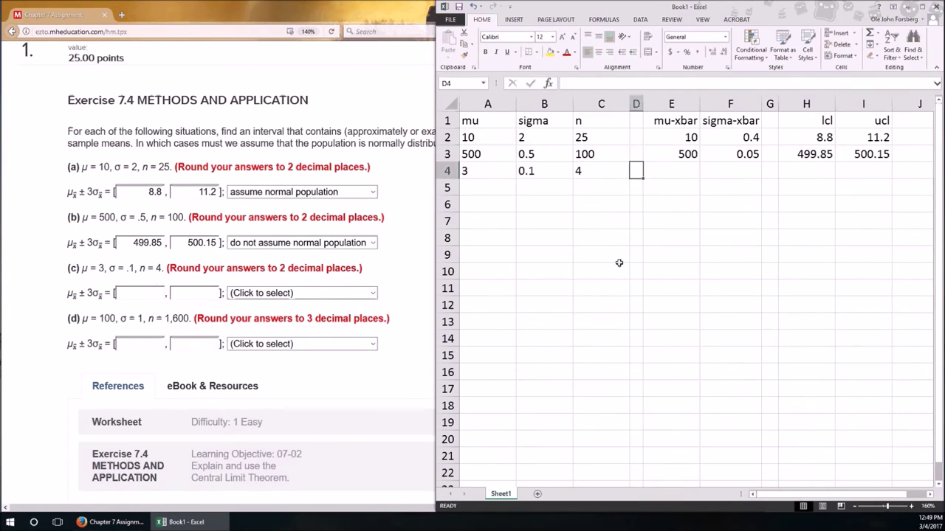
Step: Copy row 3's formulas into row 4, giving limits 2.85 and 3.15
left_click_drag(685, 153, 851, 154)
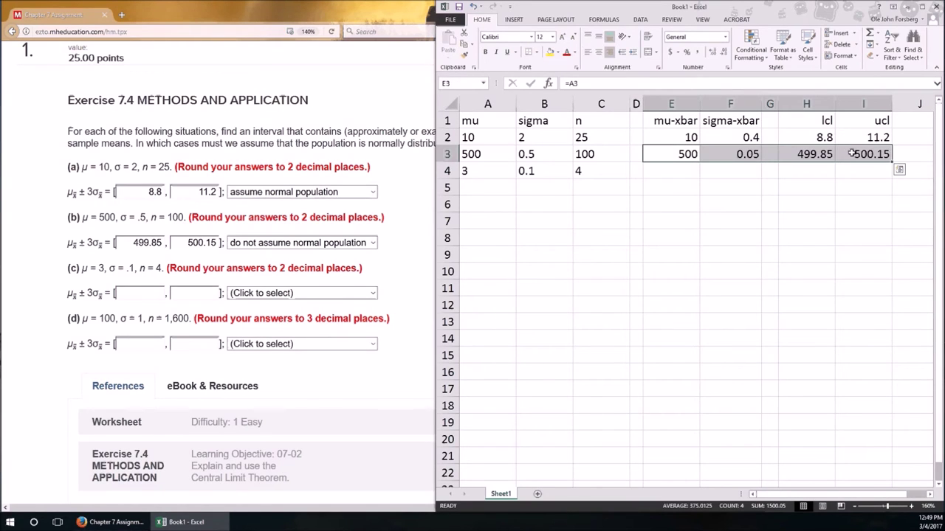
key("ctrl+c")
left_click(668, 171)
key("Return")
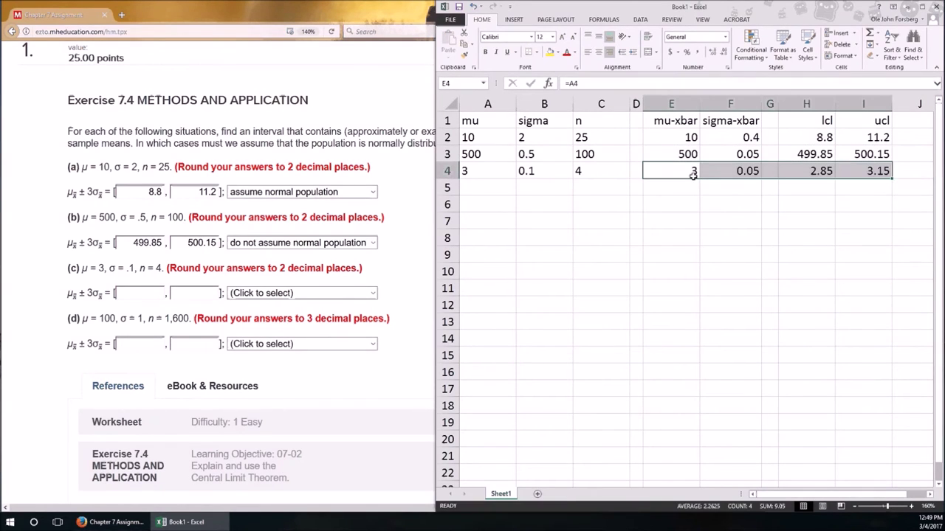
left_click(667, 177)
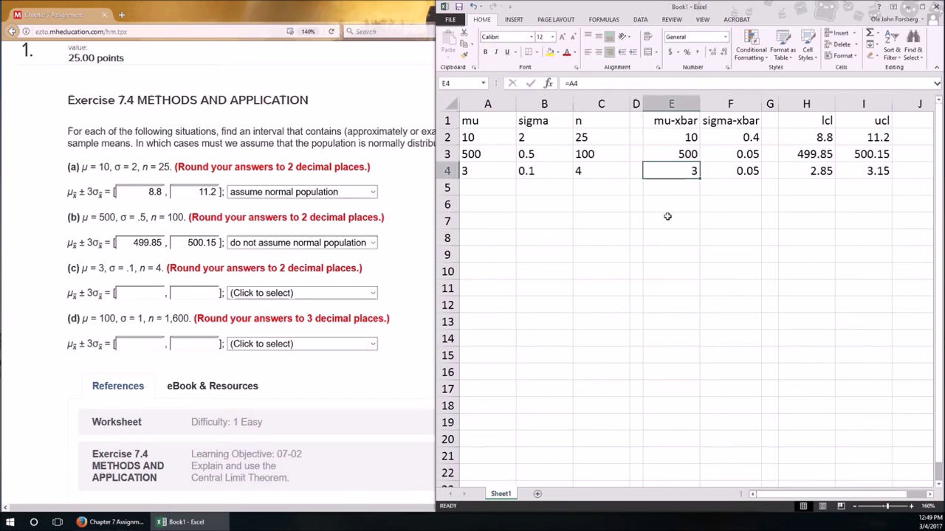
left_click(729, 176)
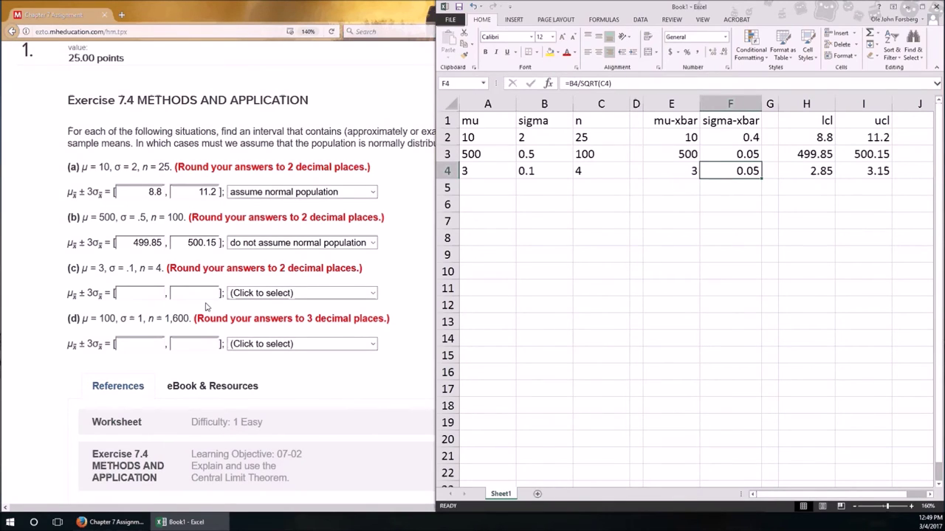
Step: Fill part (c)'s bounds with 2.85 and 3.15 and select 'assume normal population'
left_click(161, 293)
type("2.")
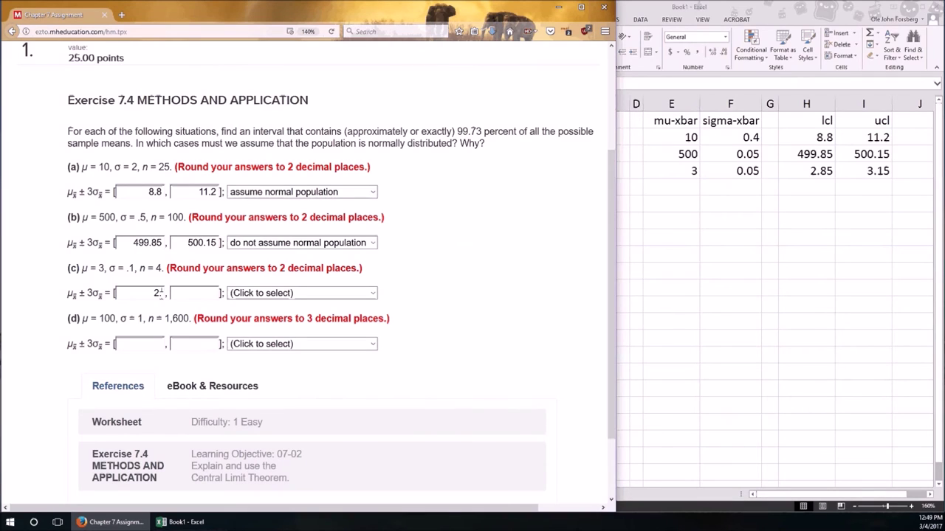
type("85")
key("Tab")
type("3.15")
key("Tab")
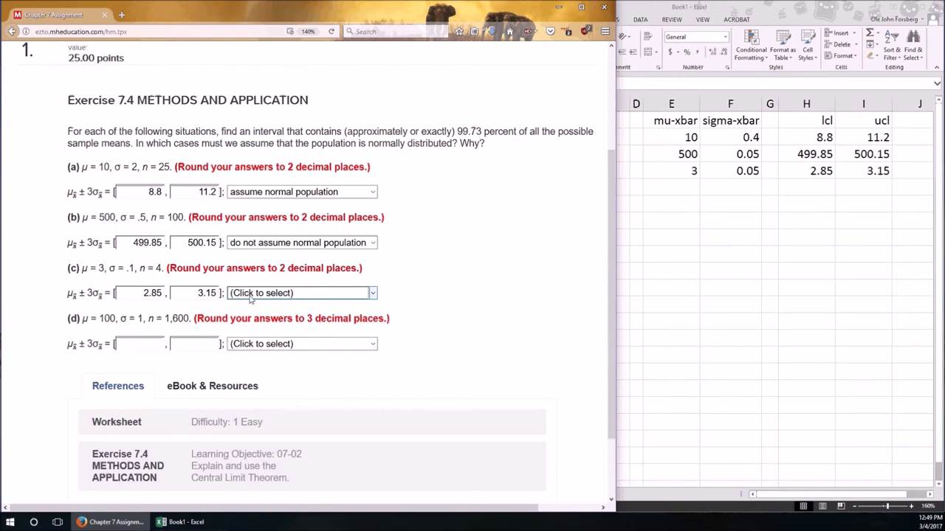
left_click(264, 294)
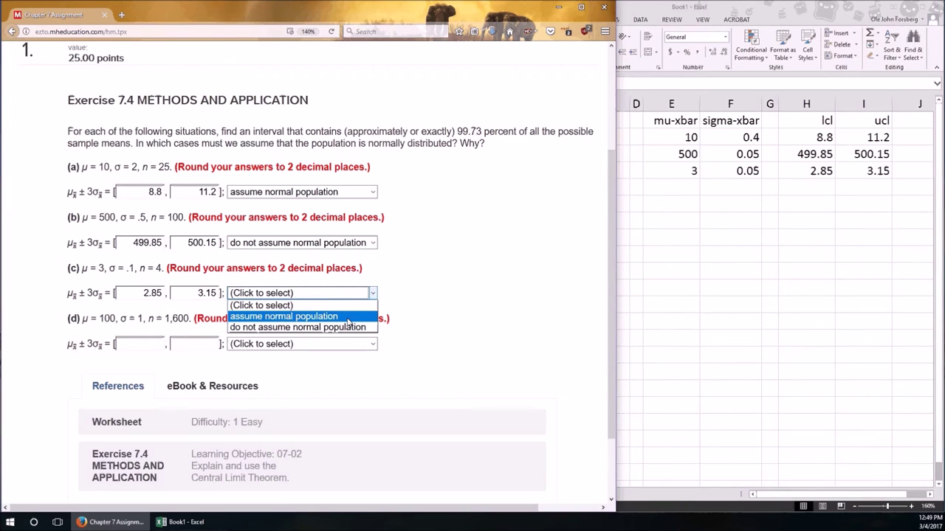
left_click(349, 318)
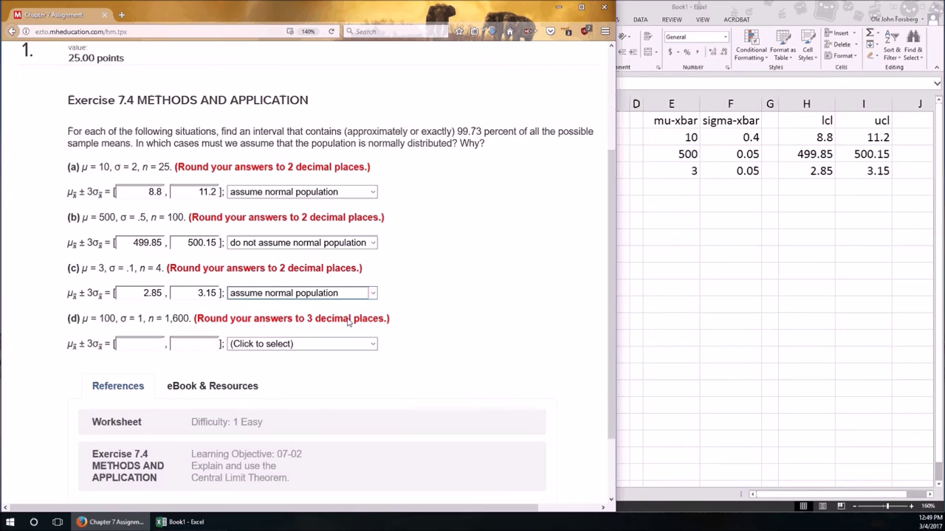
left_click(125, 342)
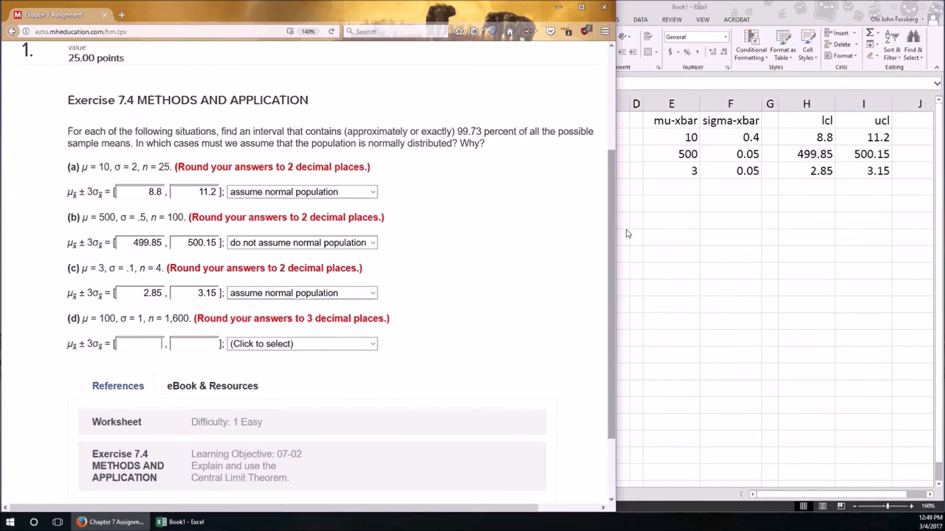
key("alt+Tab")
Step: Enter case (d)'s mu 100, sigma 1 and n 1600 in A5:C5
left_click(487, 188)
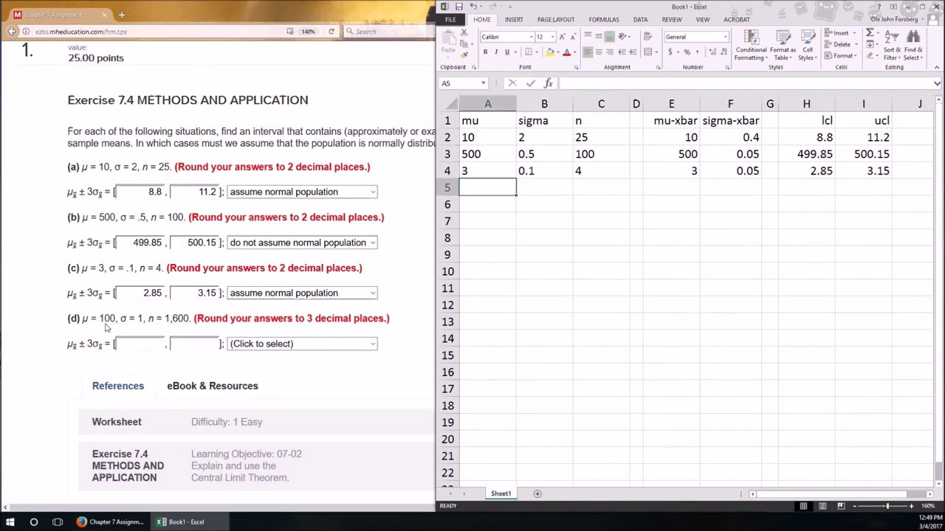
type("100")
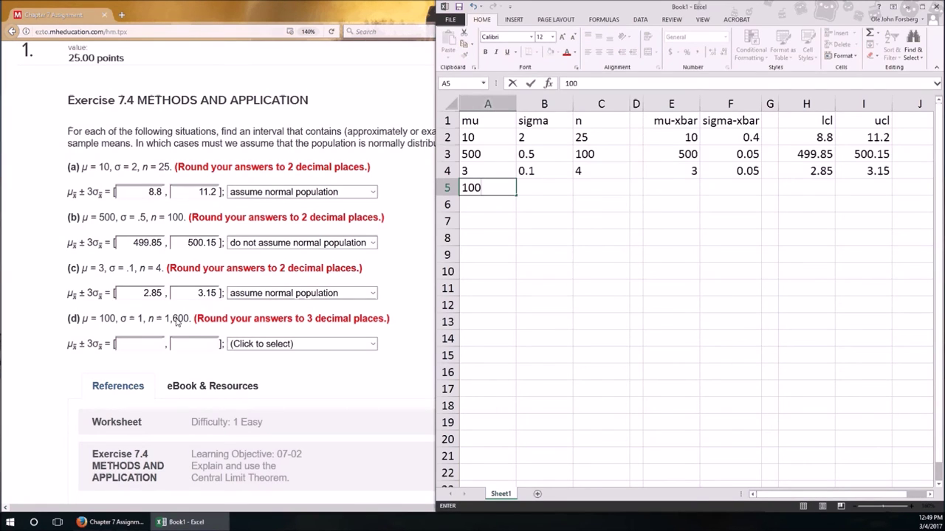
key("Tab")
type("1")
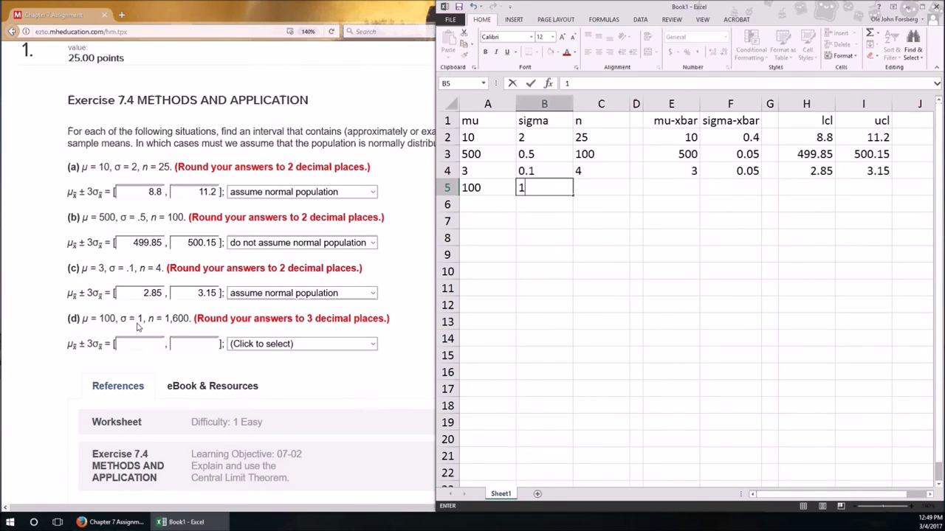
key("Tab")
type("160")
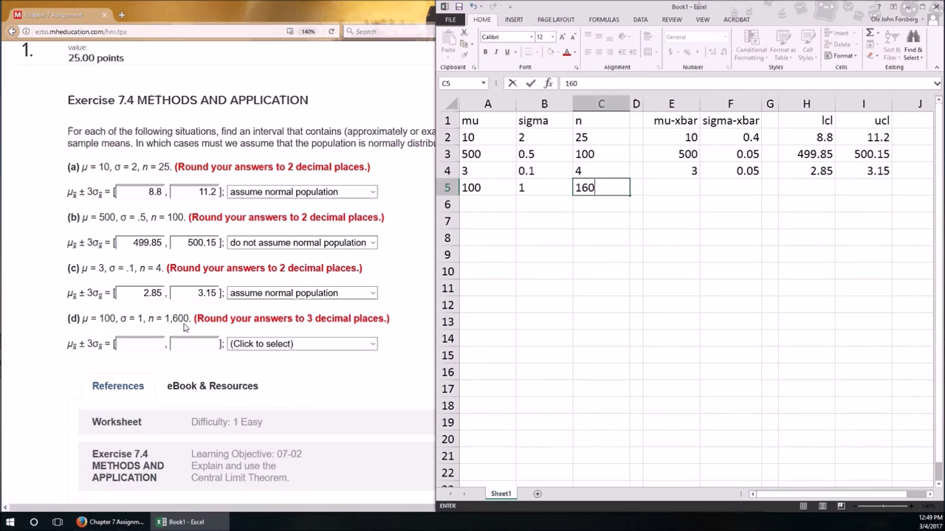
type("0")
key("Tab")
Step: Fill the row 4 formulas down to row 5, giving limits 99.925 to 100.075
left_click_drag(675, 154, 812, 170)
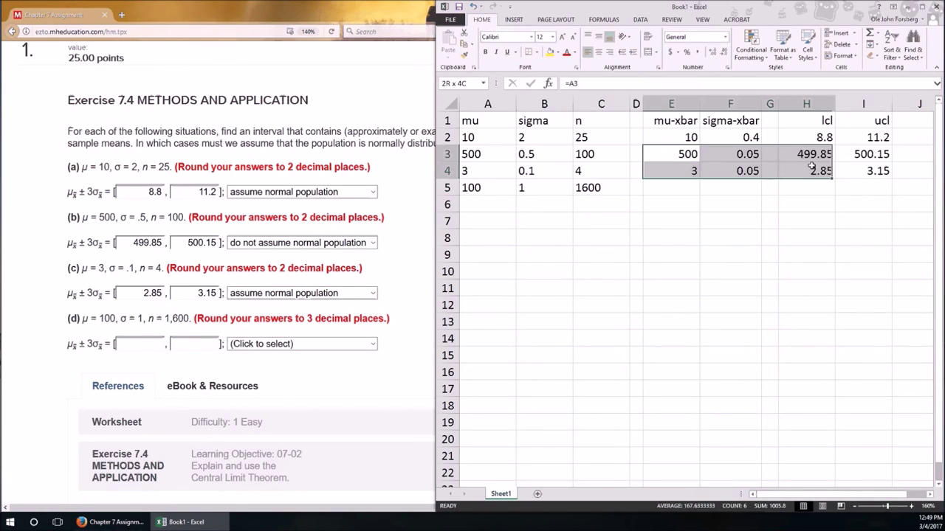
mouse_move(692, 169)
left_mouse_down()
mouse_move(878, 170)
mouse_move(823, 198)
left_mouse_up()
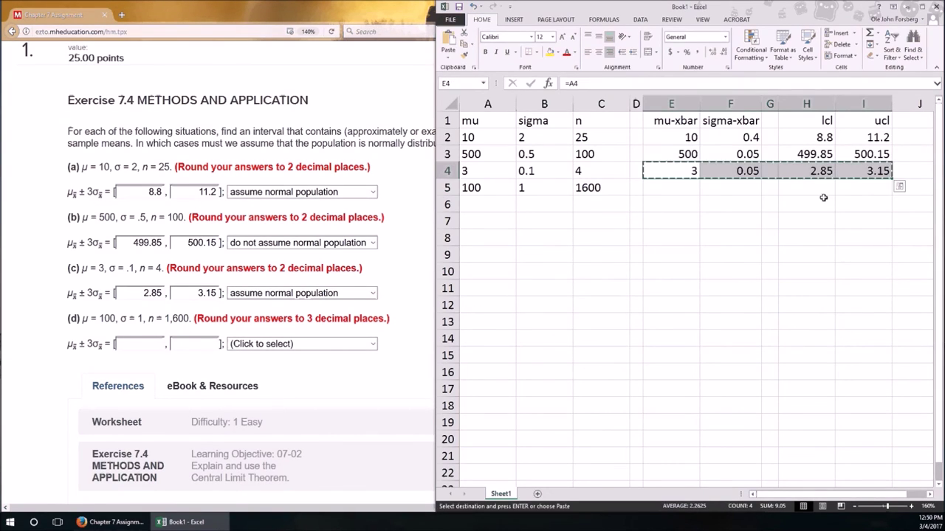
left_click(130, 347)
Step: Answer part (d) with 99.925 to 100.075 and 'do not assume normal population'
type("9.")
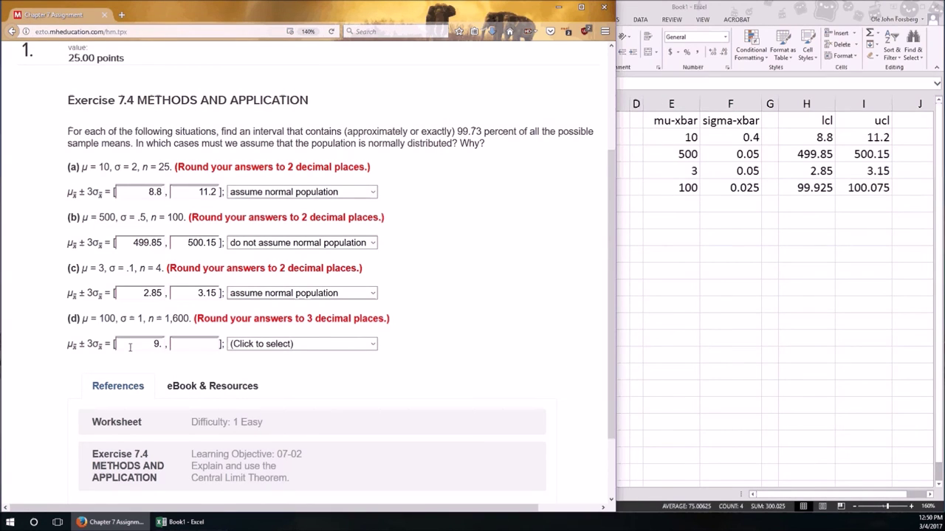
type(".92")
type("5")
key("Tab")
type("100.0")
type("75")
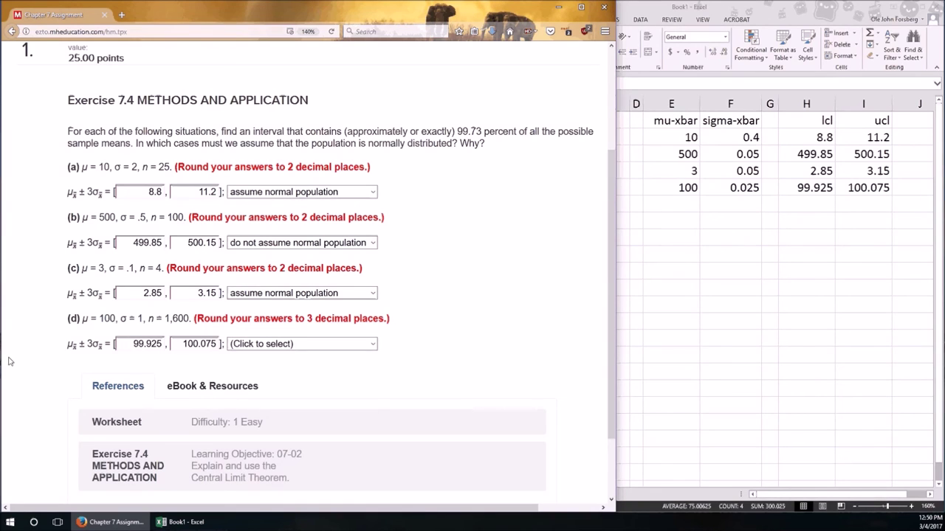
left_click(303, 344)
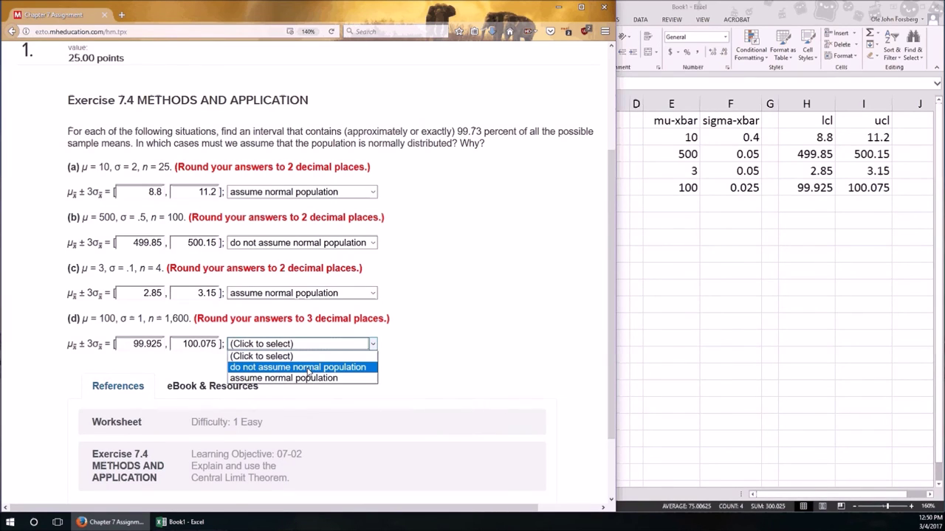
left_click(308, 368)
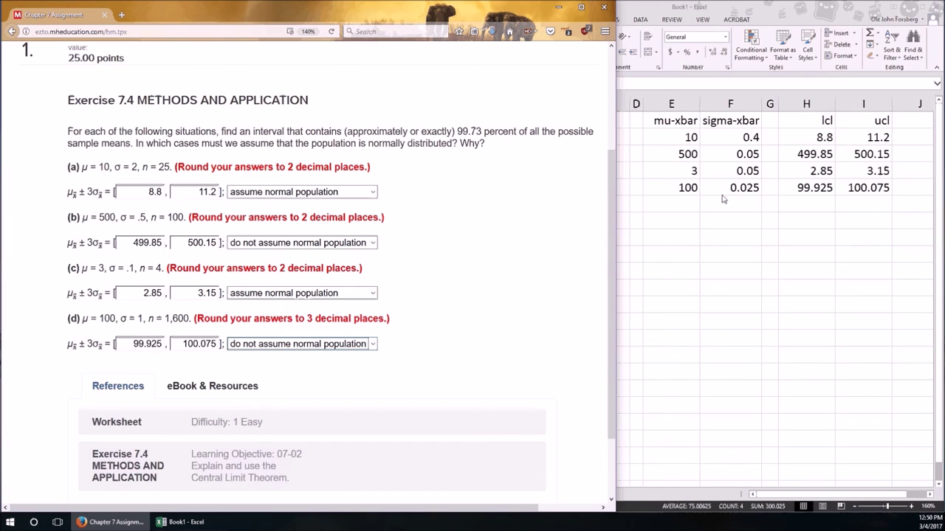
key("alt+Tab")
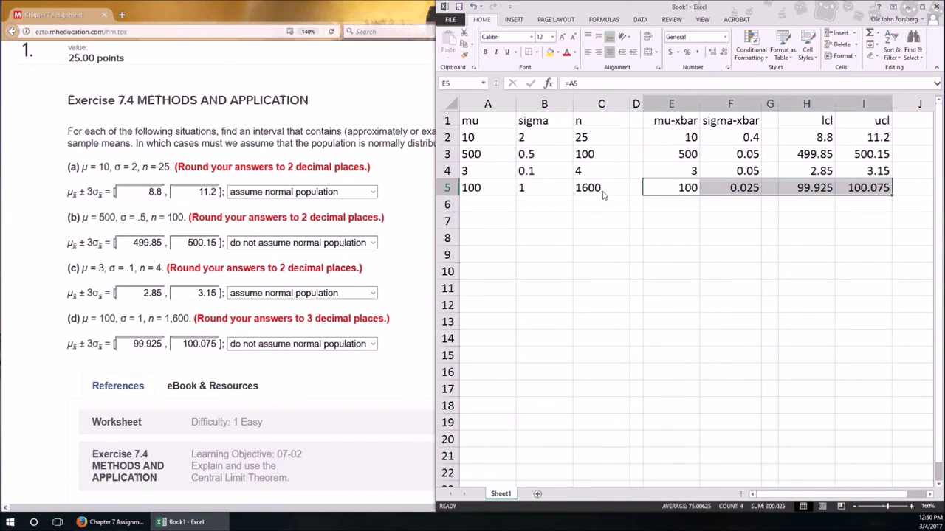
left_click(604, 189)
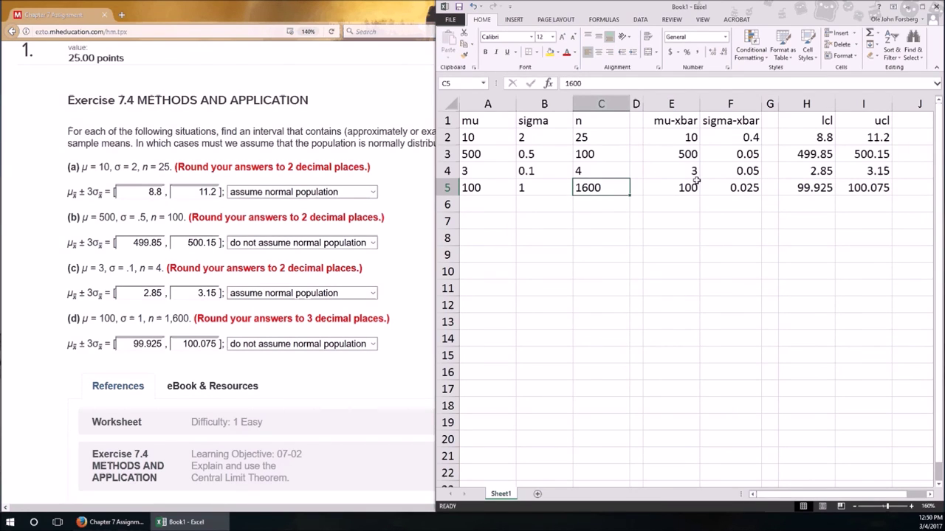
left_click(724, 188)
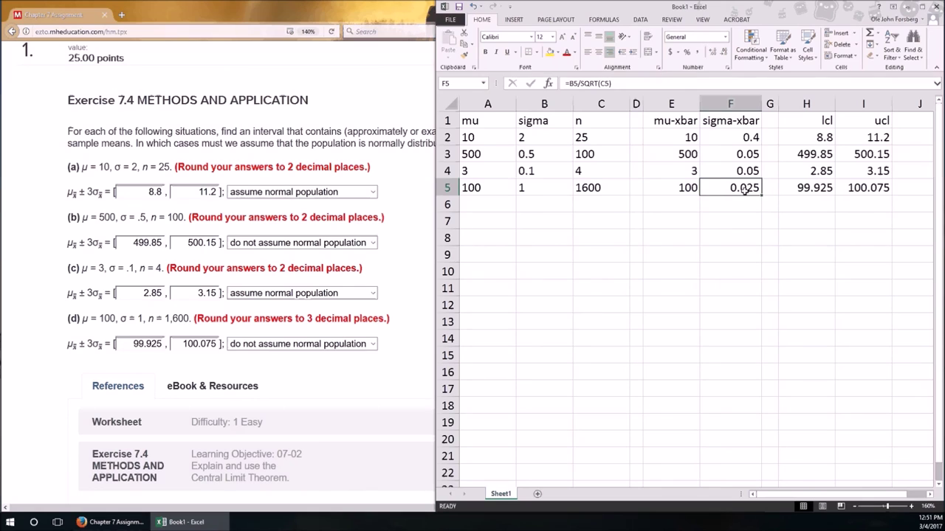
left_click(722, 137)
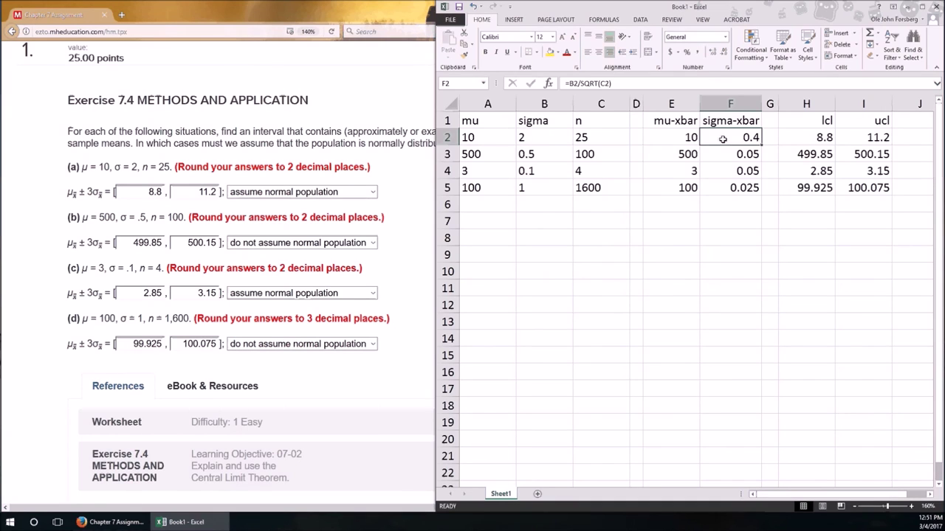
left_click(286, 11)
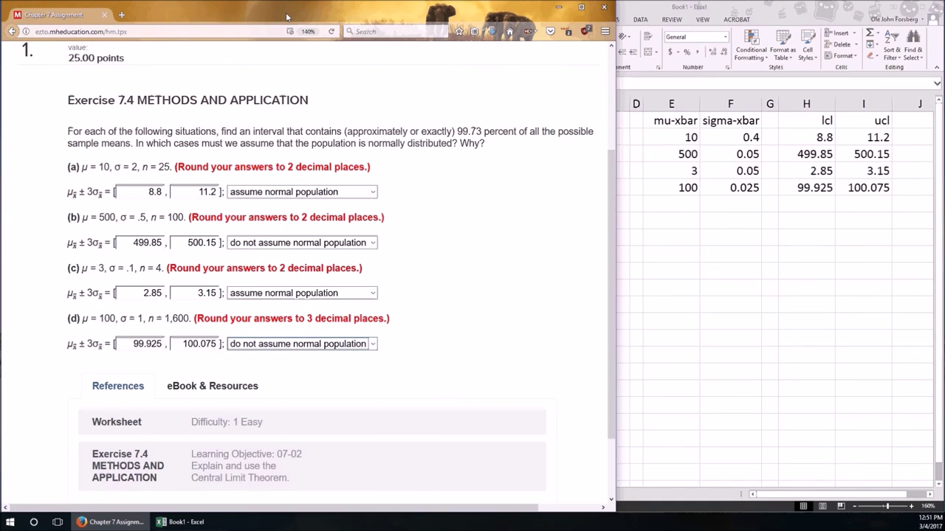